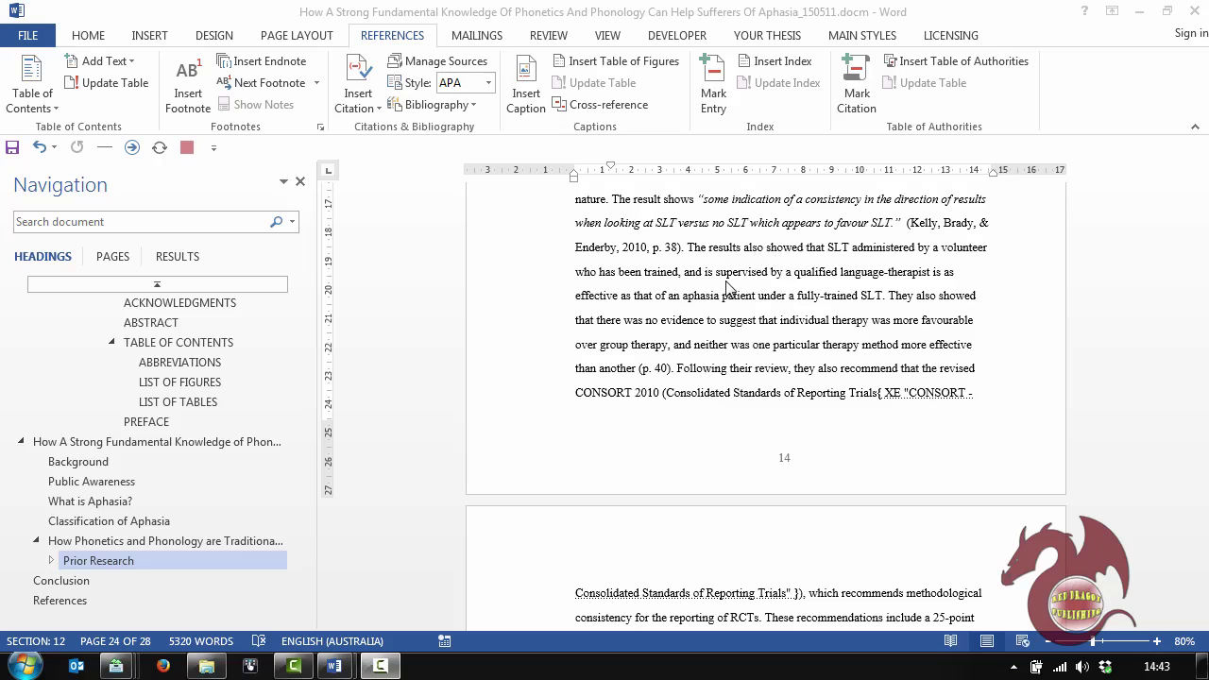
Step: Switch to the research paper document and select its whole "(p. 40)" citation field
key(alt+Tab)
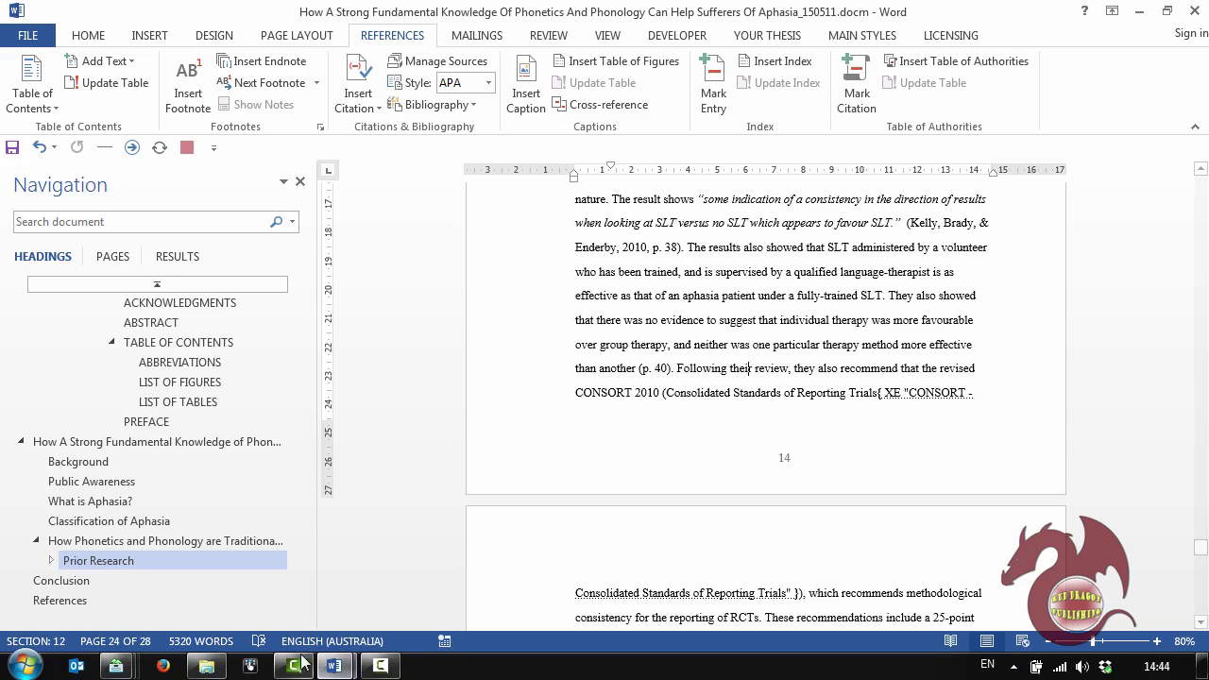
click(334, 666)
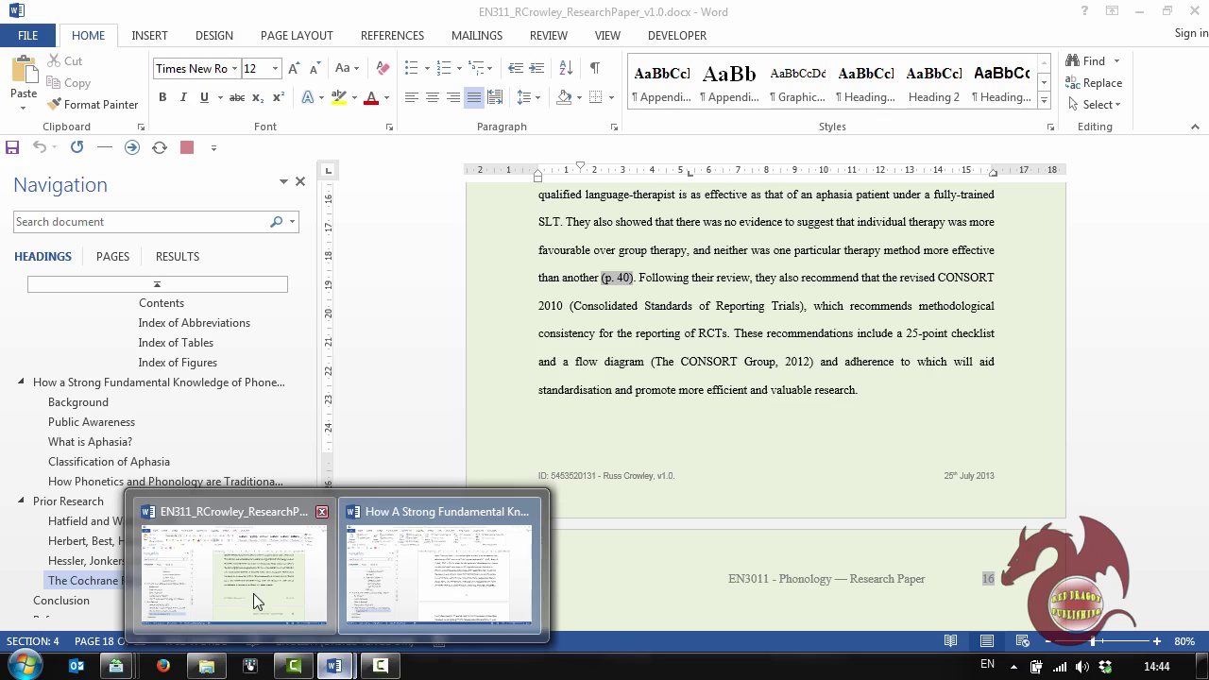
click(264, 595)
click(615, 275)
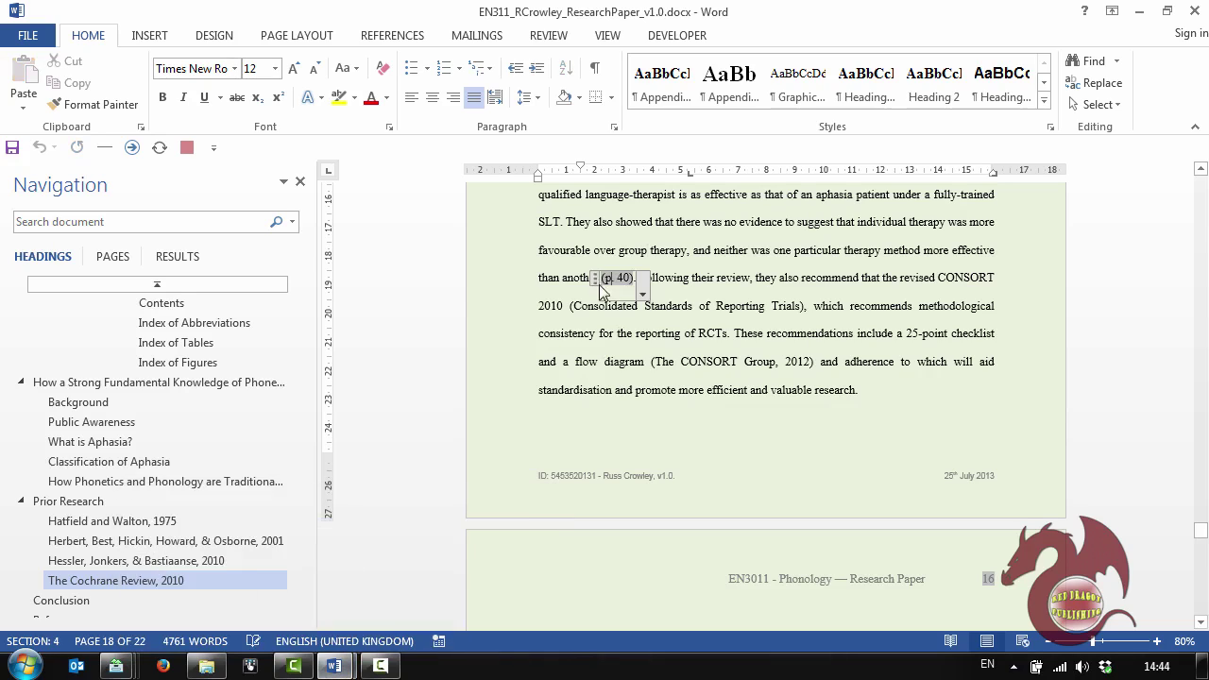
click(595, 278)
Step: Return to the thesis document, copy the "(p. 40)" citation, delete it and paste it back in place
key(alt+Tab)
drag(641, 365, 671, 368)
key(ctrl+c)
key(Delete)
key(ctrl+v)
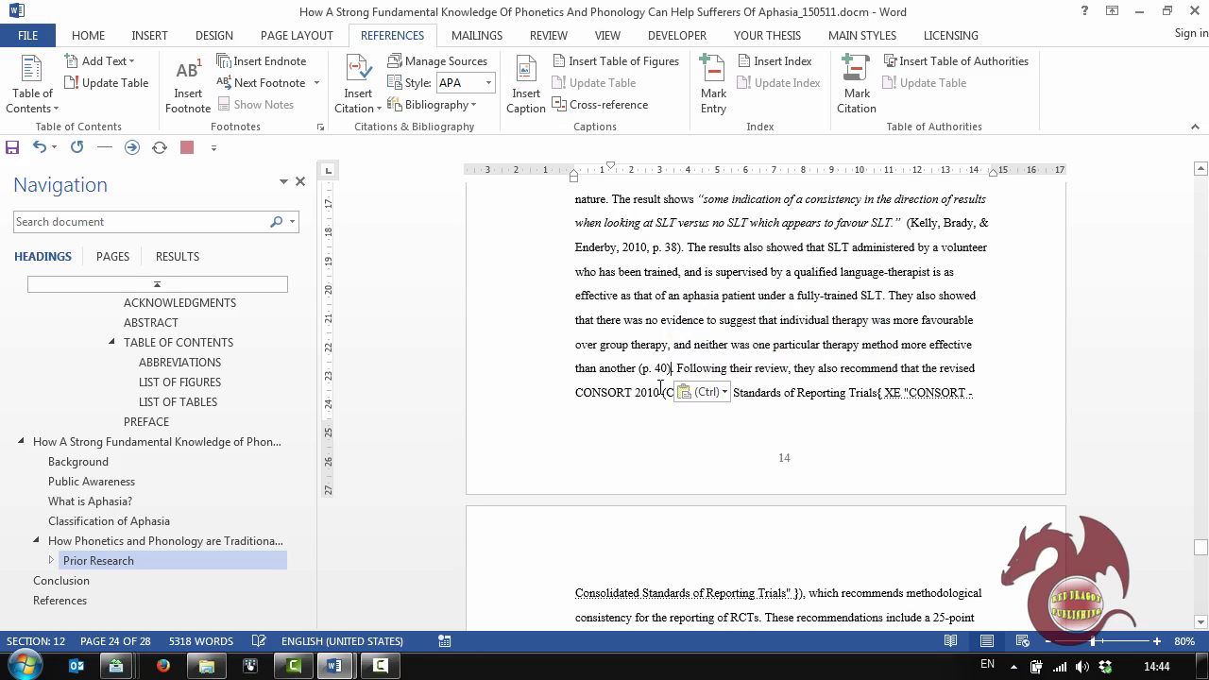
click(635, 369)
Step: Go to the main chapter heading that opens the thesis body, just above the Background section
drag(1201, 548, 1200, 185)
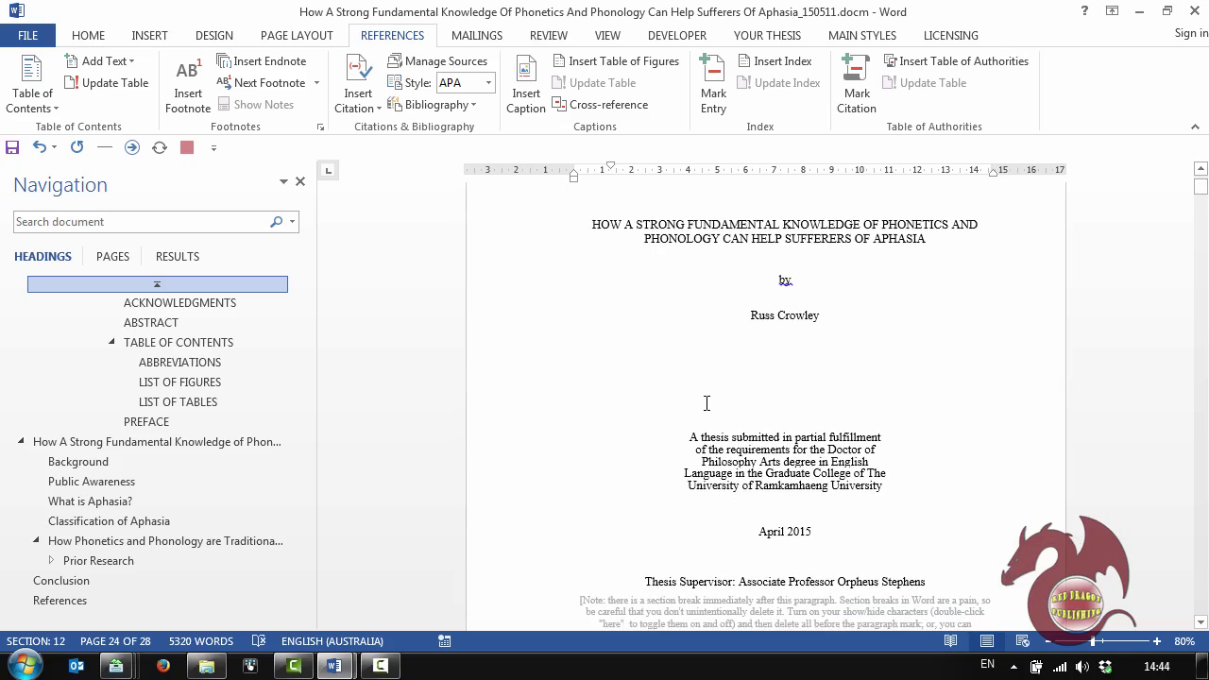
scroll(708, 401, down, 8)
click(197, 442)
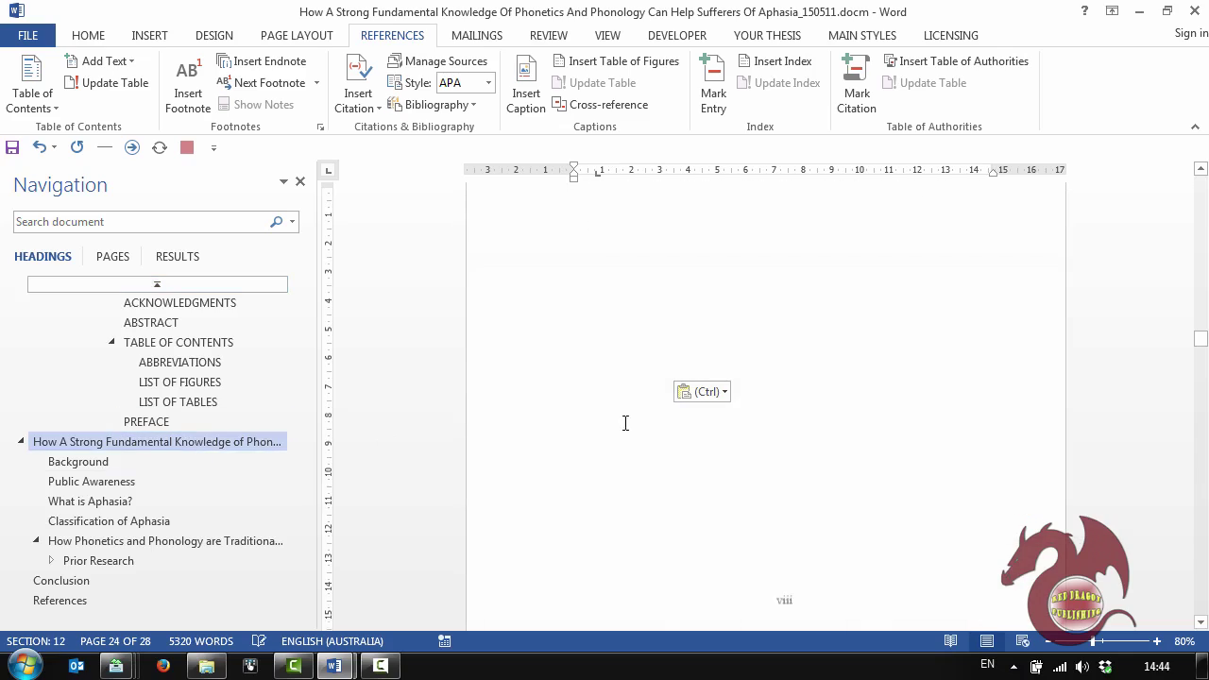
scroll(765, 425, down, 3)
scroll(765, 425, up, 3)
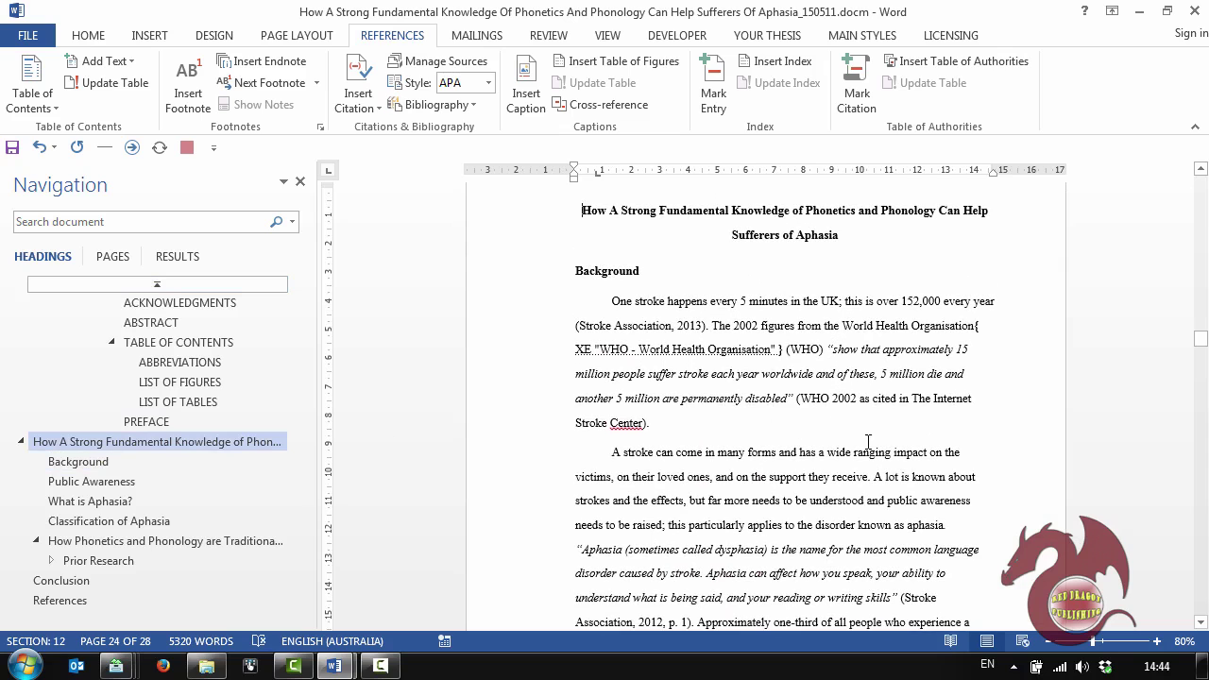
Step: Set the advanced Word option for field shading to Always and apply it
click(28, 35)
click(57, 461)
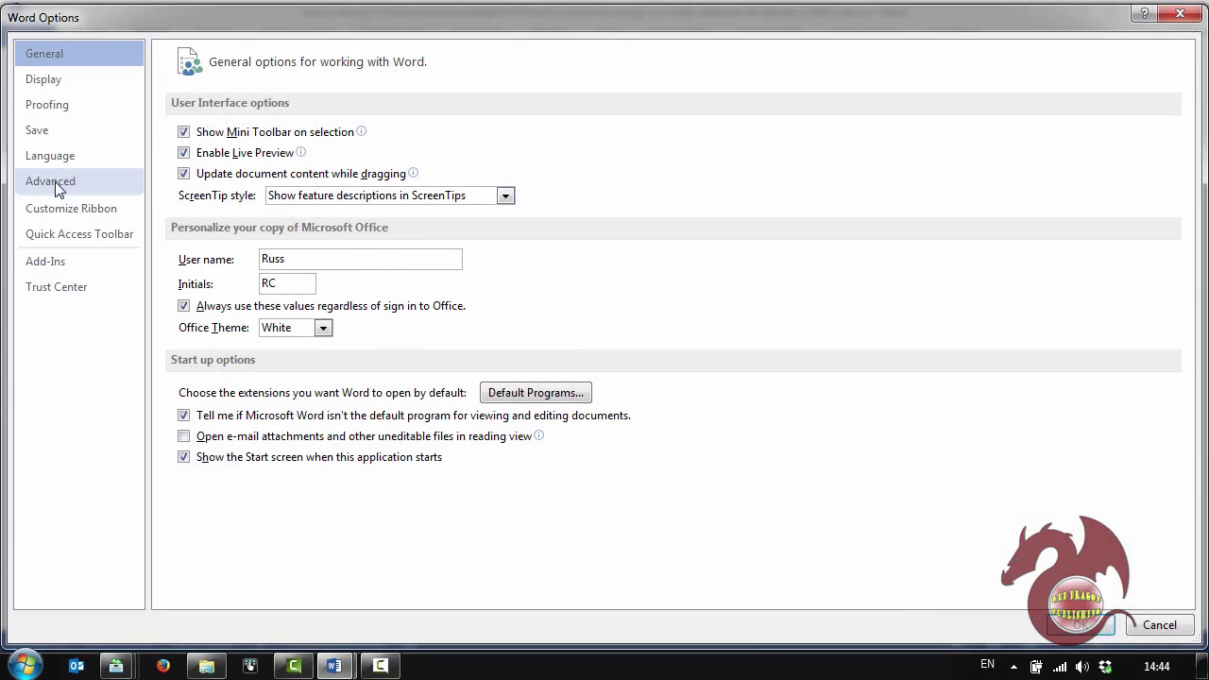
click(46, 80)
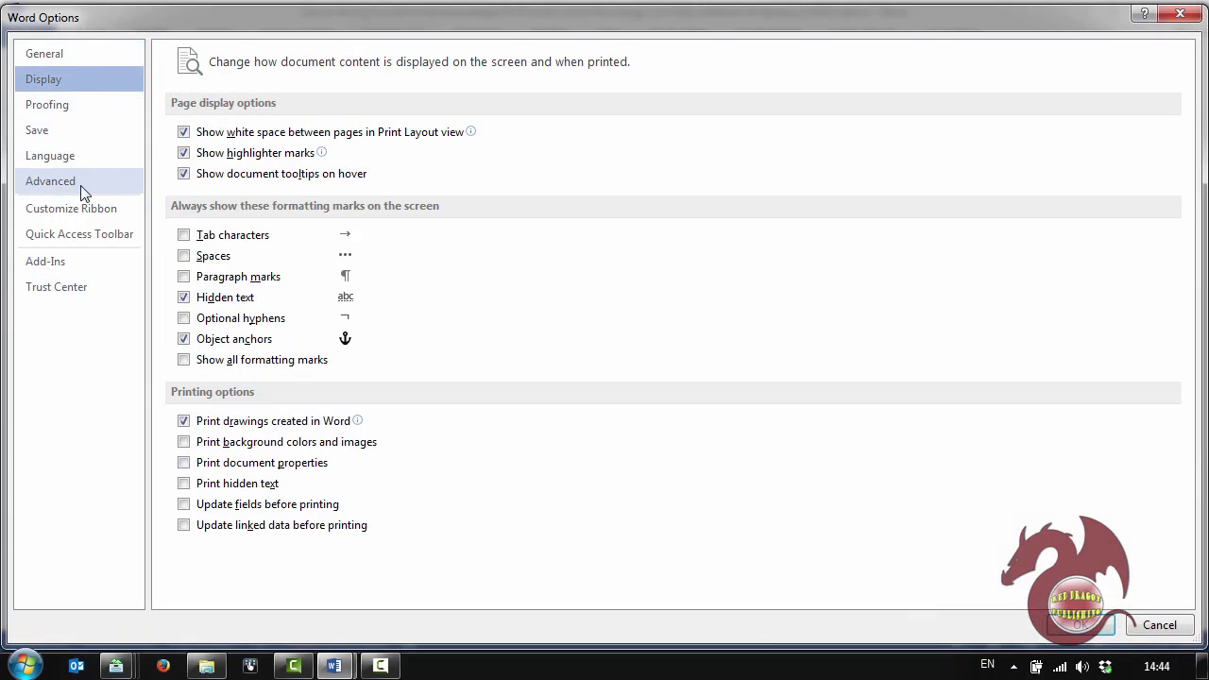
click(50, 180)
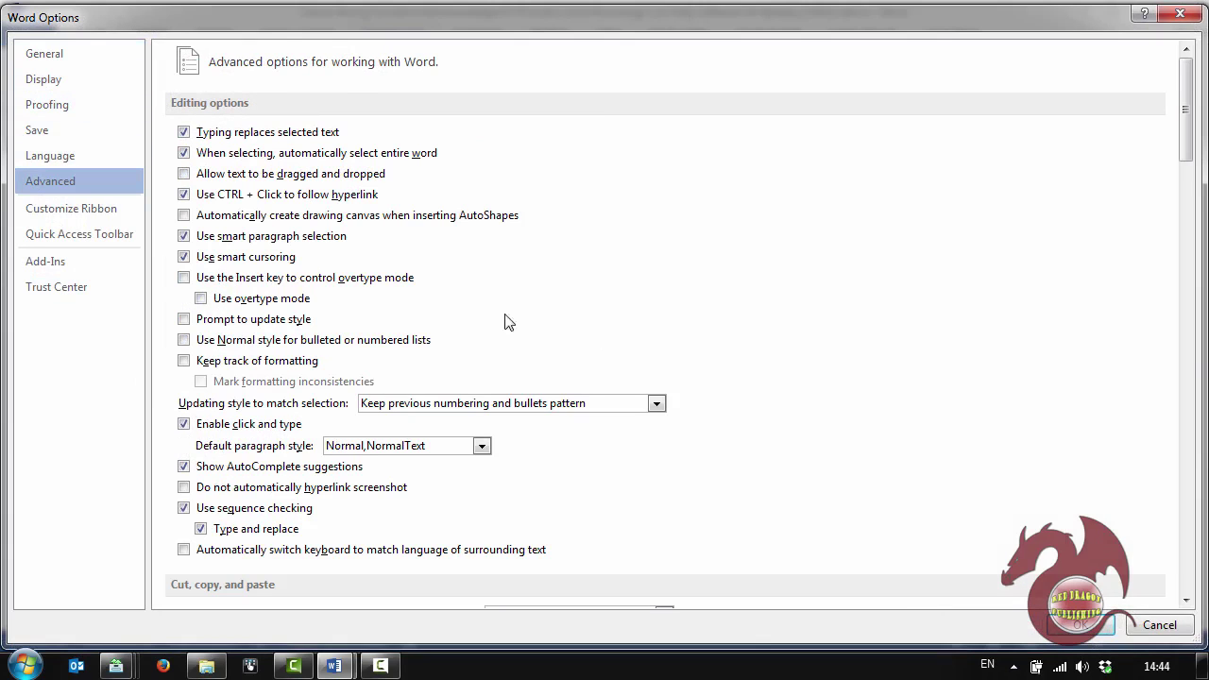
scroll(746, 296, down, 6)
scroll(755, 298, down, 8)
scroll(497, 260, up, 3)
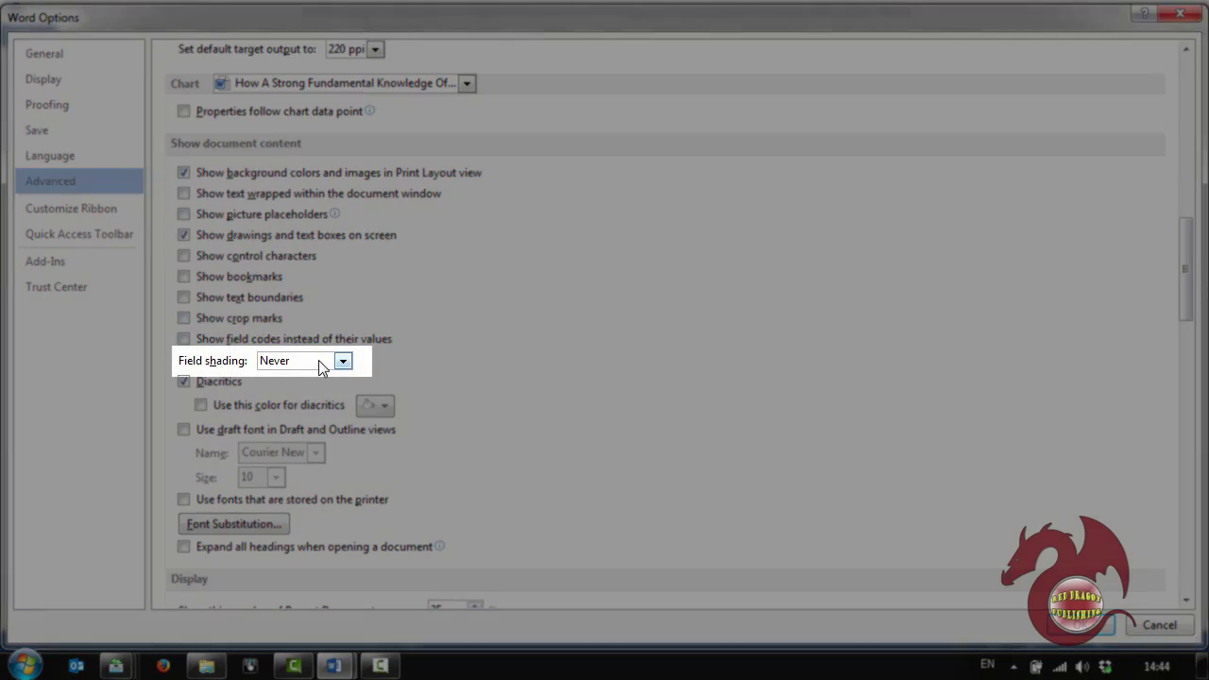
click(318, 360)
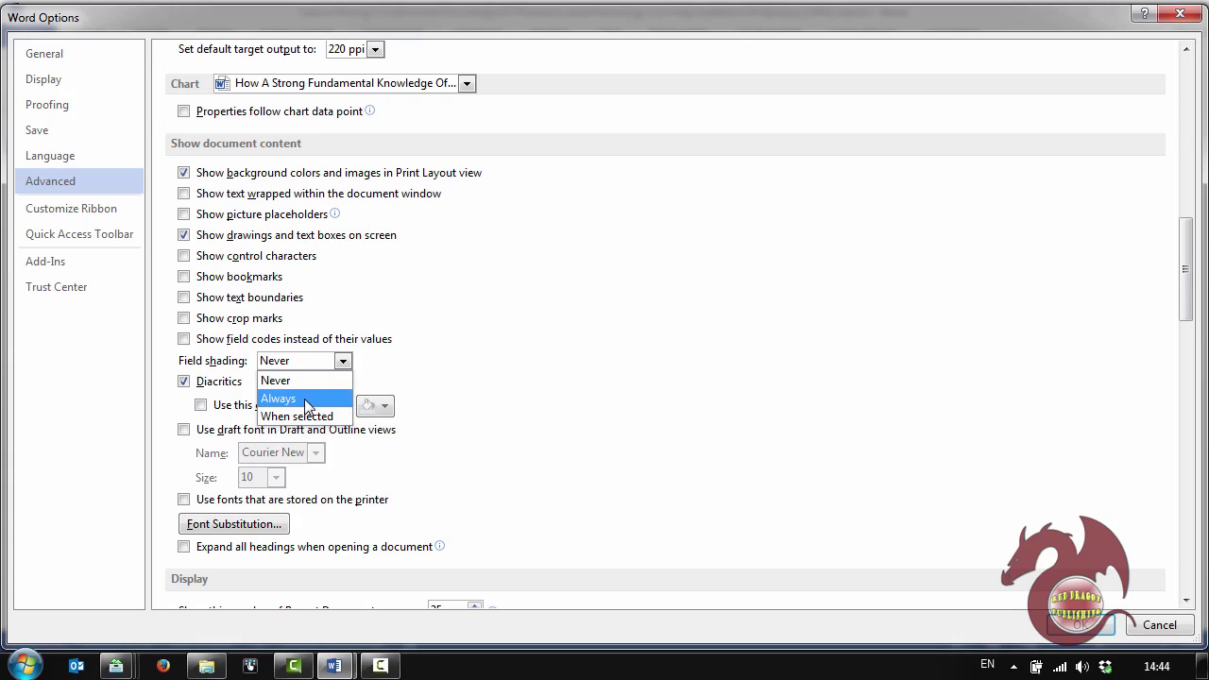
click(306, 401)
click(1092, 627)
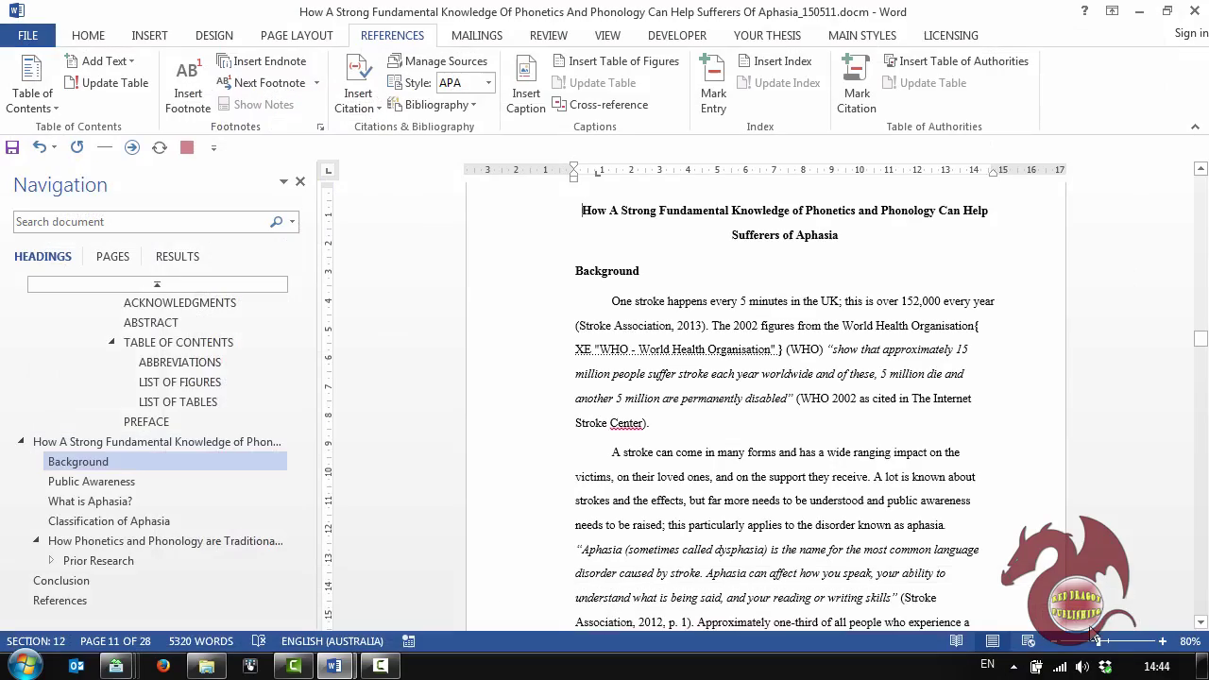
Step: Examine the thesis body from Background onwards for citations that lack field shading
scroll(833, 362, down, 3)
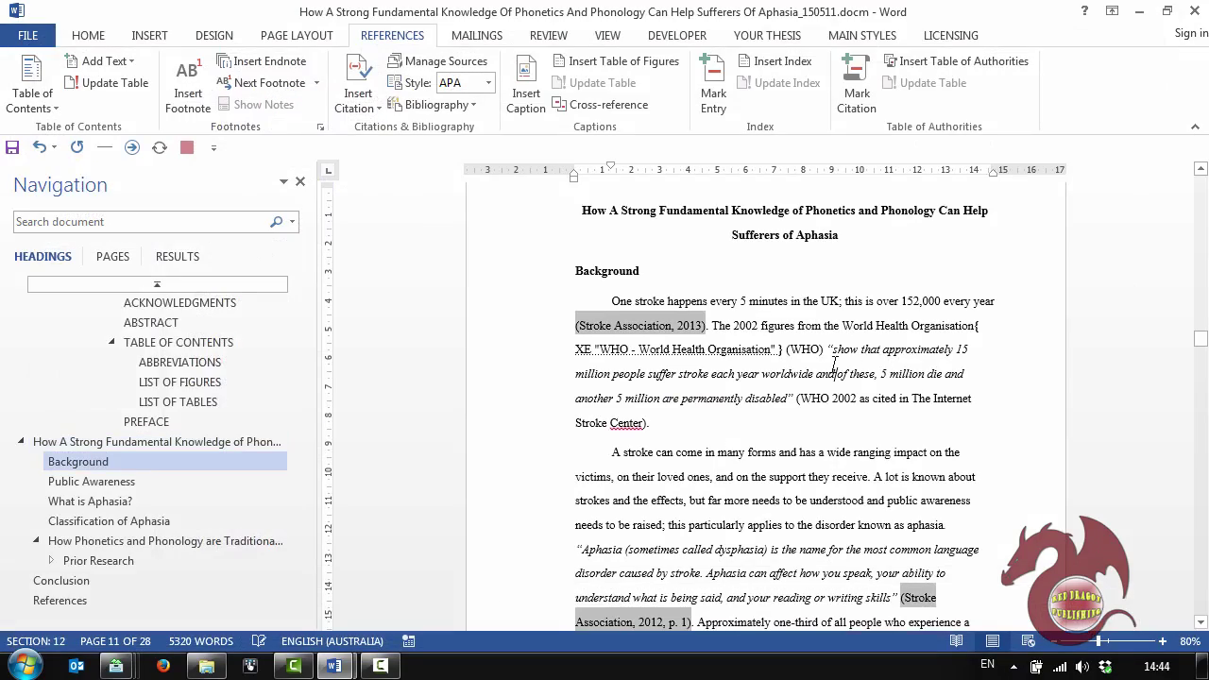
scroll(814, 354, down, 10)
scroll(830, 432, down, 10)
scroll(877, 397, down, 15)
scroll(877, 394, up, 9)
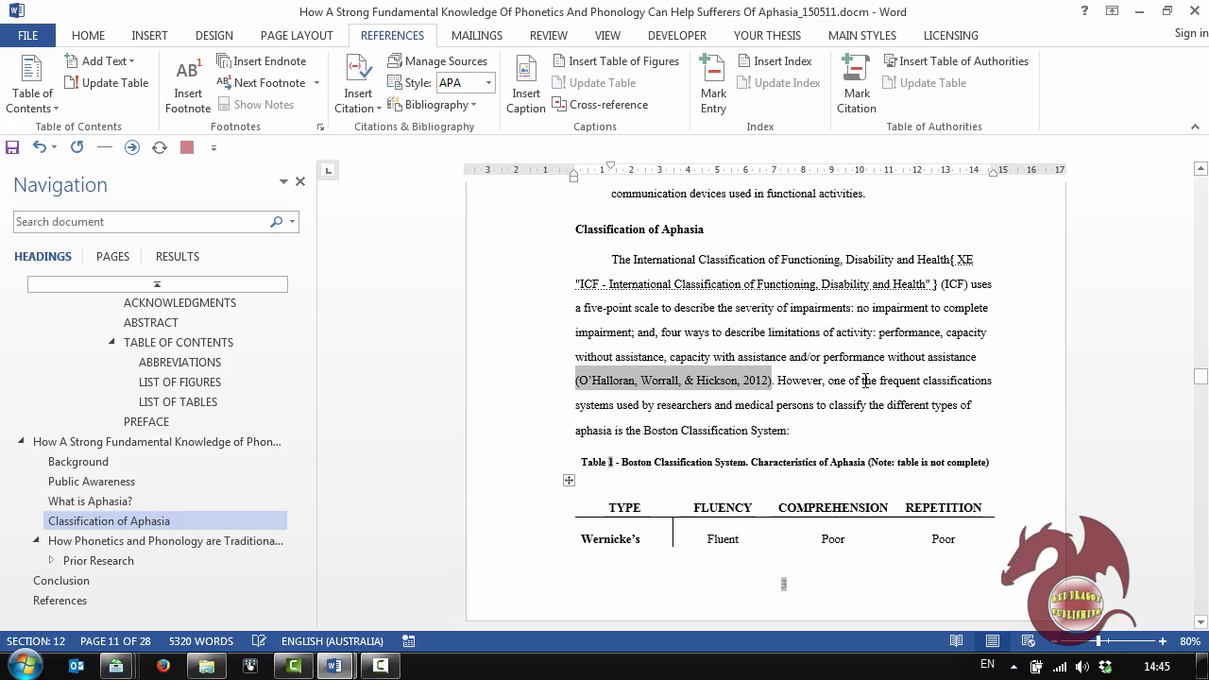
scroll(877, 394, down, 8)
scroll(854, 381, down, 12)
scroll(852, 380, down, 5)
scroll(854, 408, down, 10)
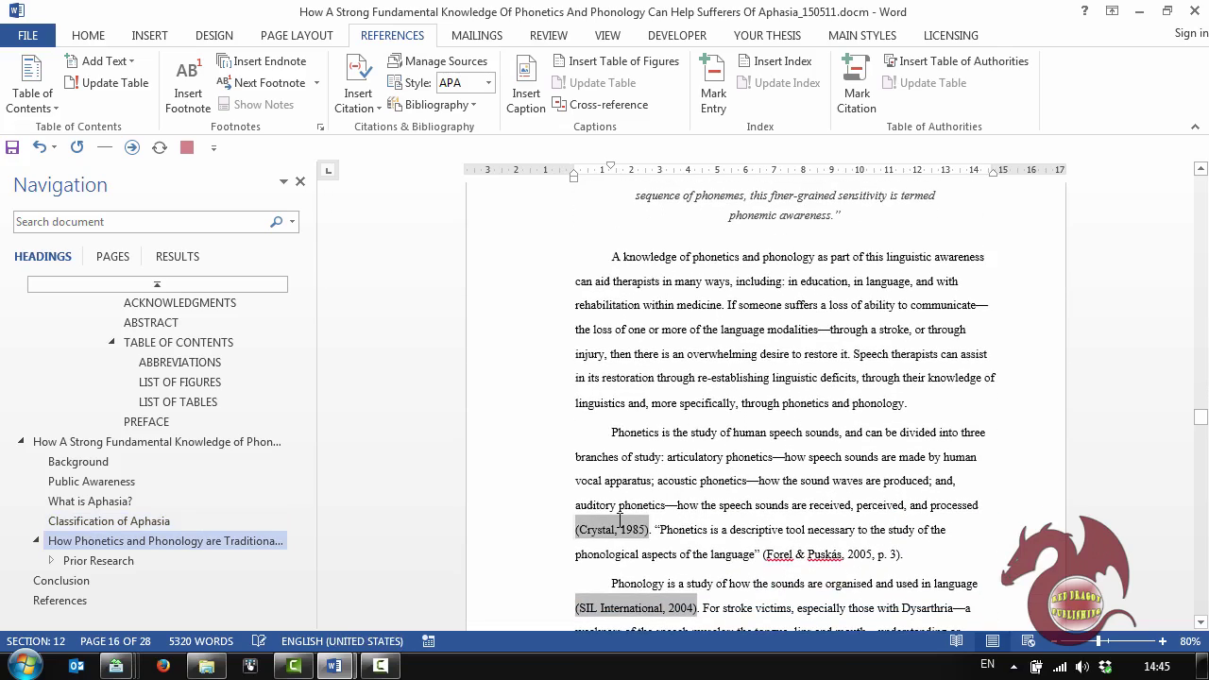
scroll(667, 530, down, 5)
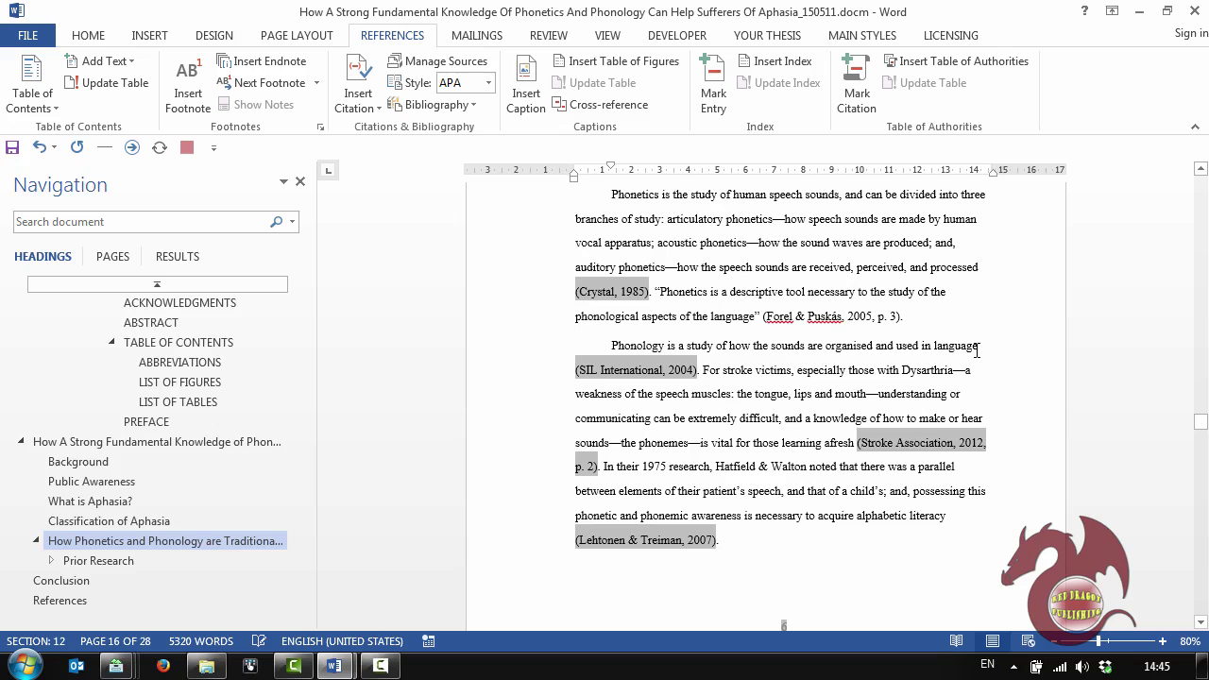
Step: Look up the "Phonetics and Phonology" (2005) source in the current source list and select the author names in its in-text citation
click(764, 315)
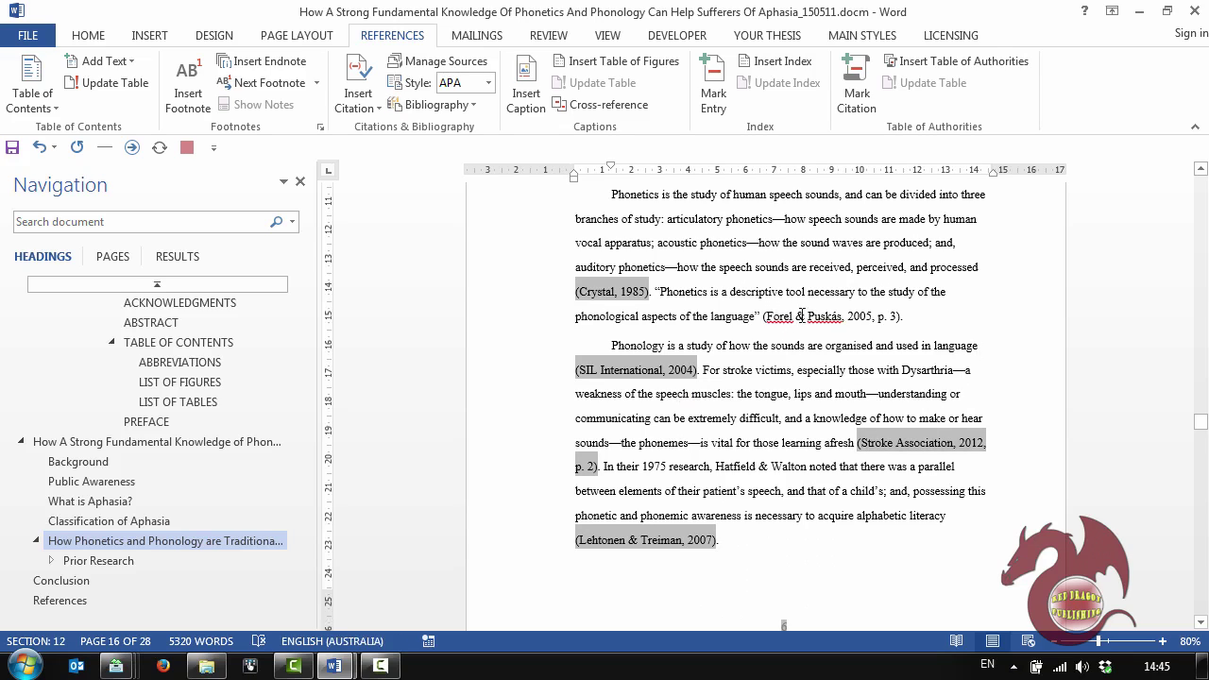
click(444, 61)
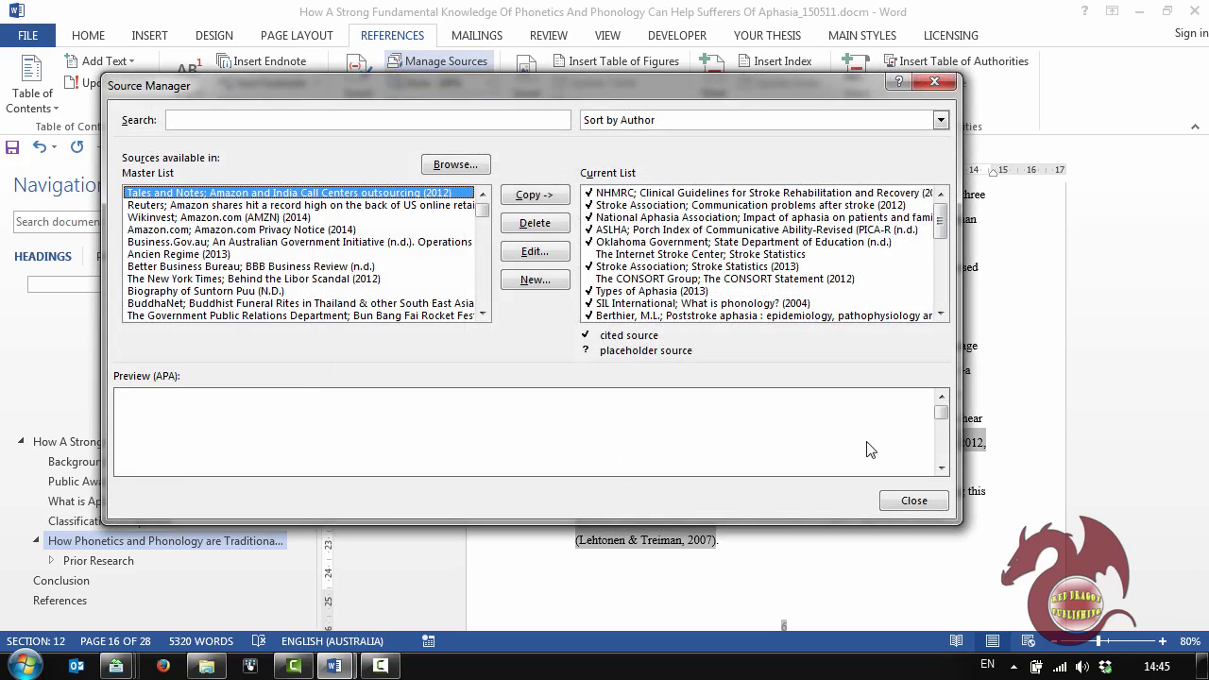
click(706, 243)
scroll(711, 257, up, 10)
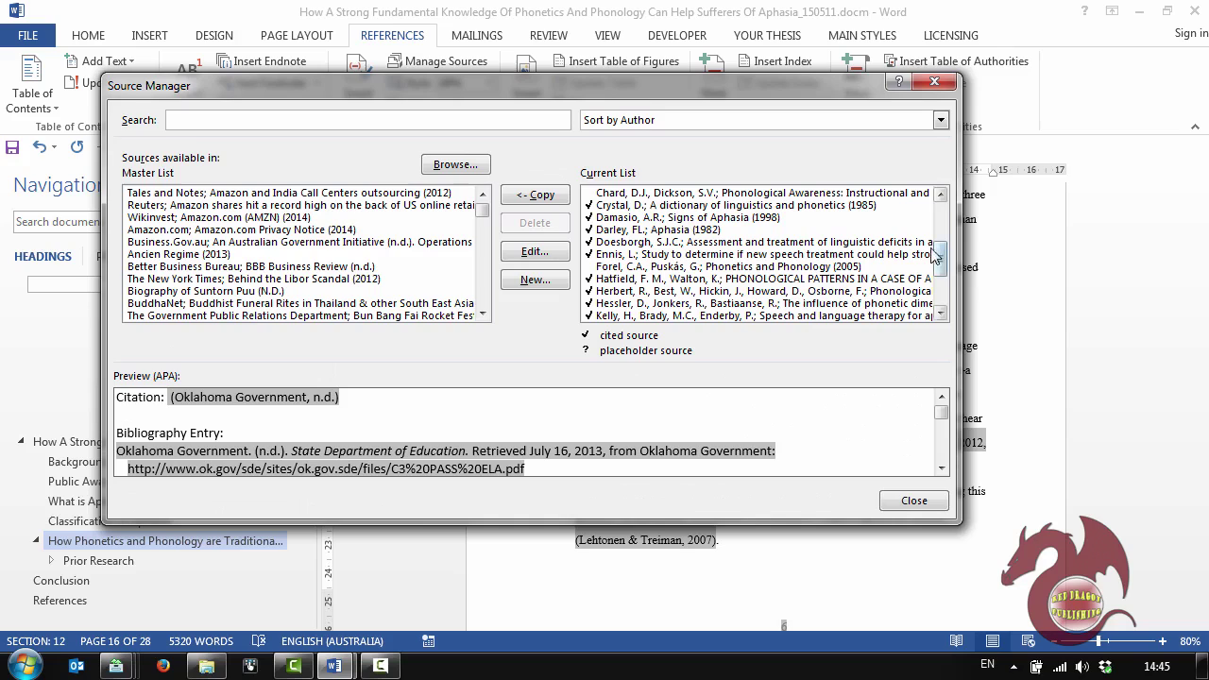
click(651, 267)
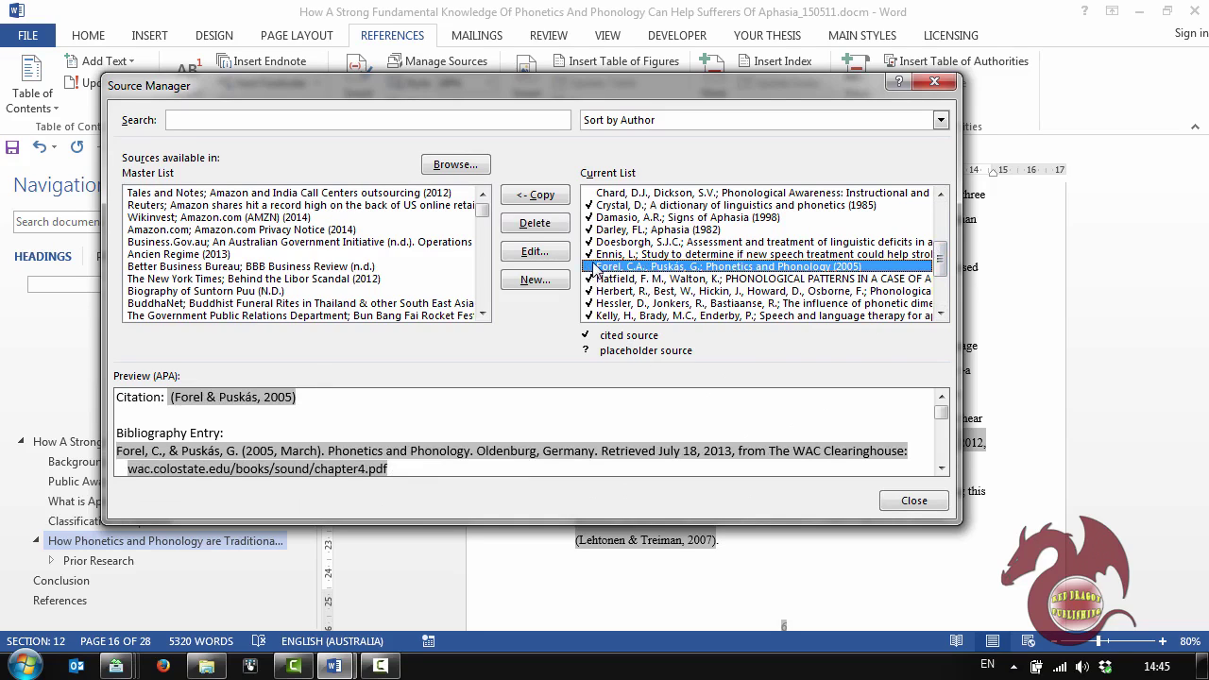
click(914, 500)
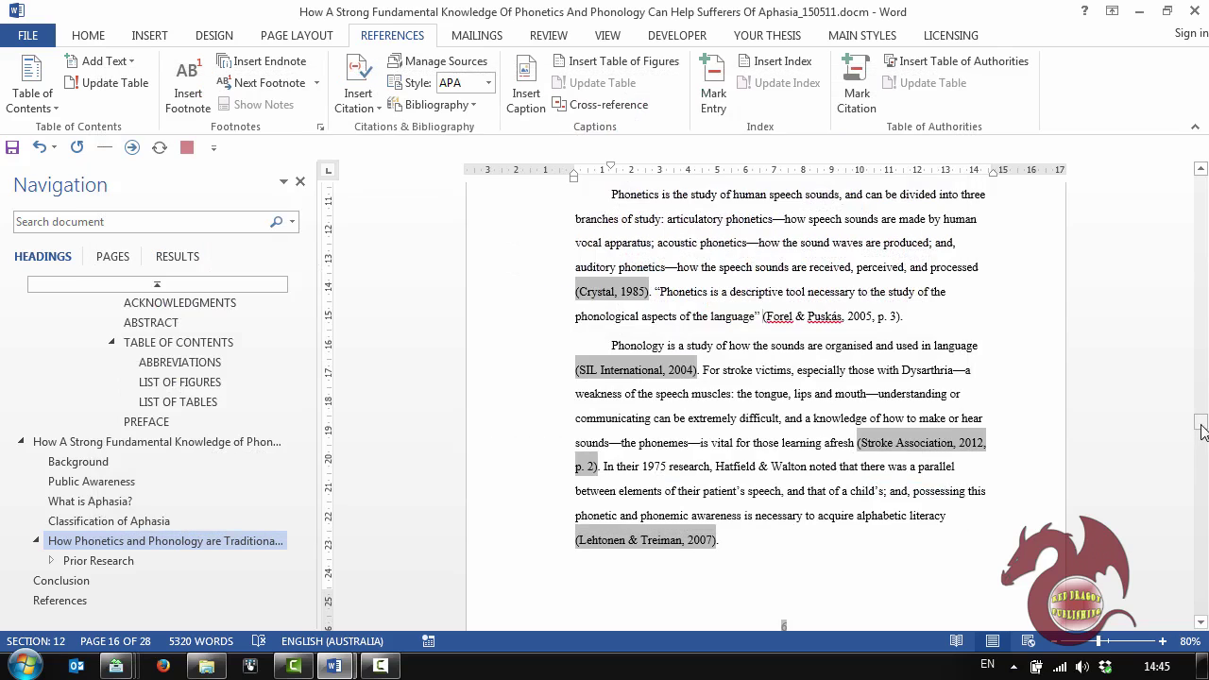
drag(1202, 429, 1201, 432)
drag(781, 296, 846, 296)
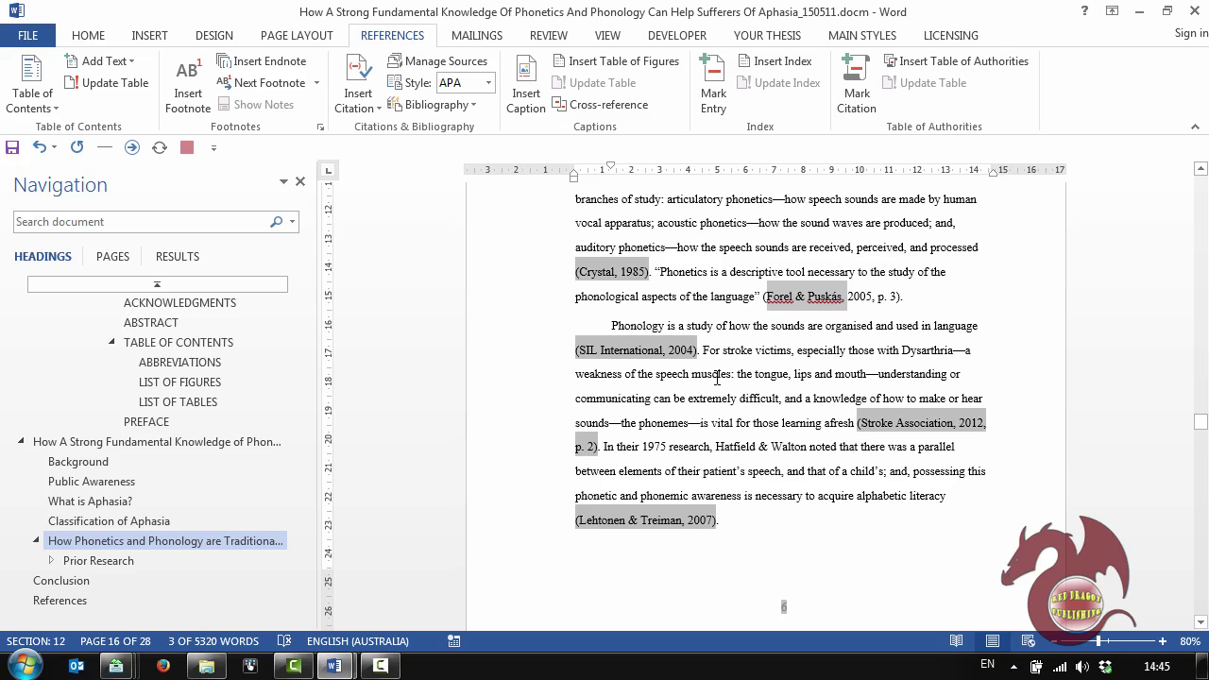
Step: Go past the Conclusion to the References section and examine its bibliography entries
drag(1201, 422, 1205, 591)
scroll(810, 396, up, 10)
scroll(836, 411, up, 12)
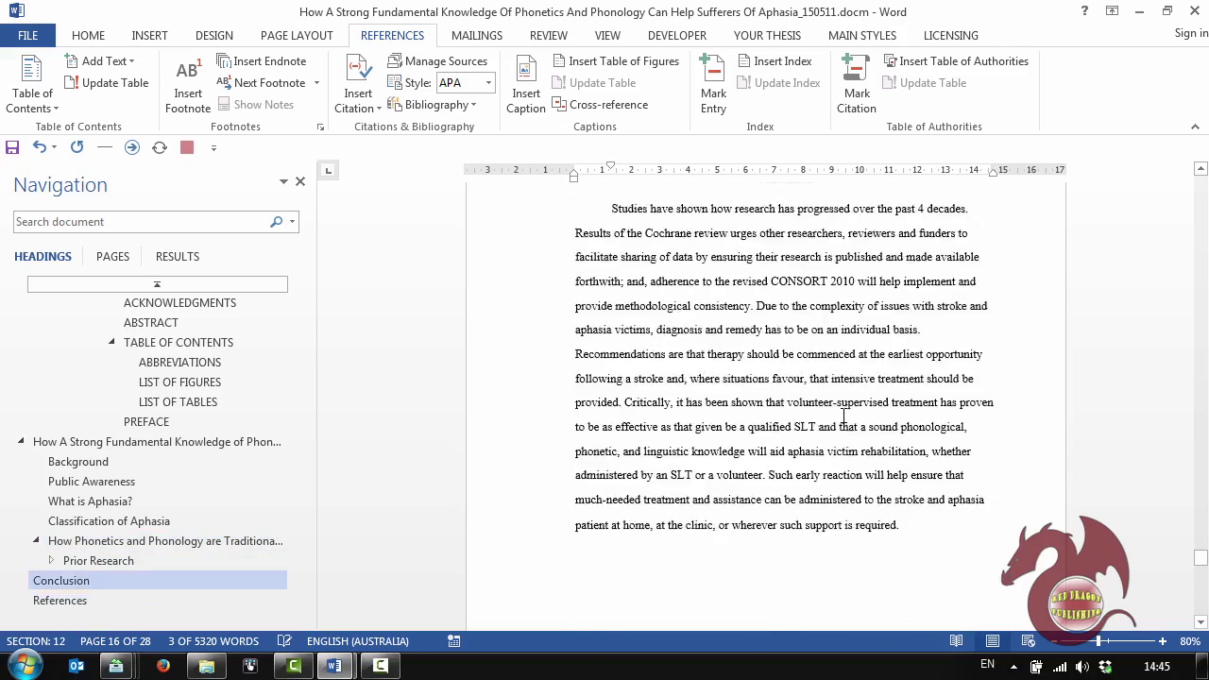
scroll(841, 419, down, 9)
click(840, 392)
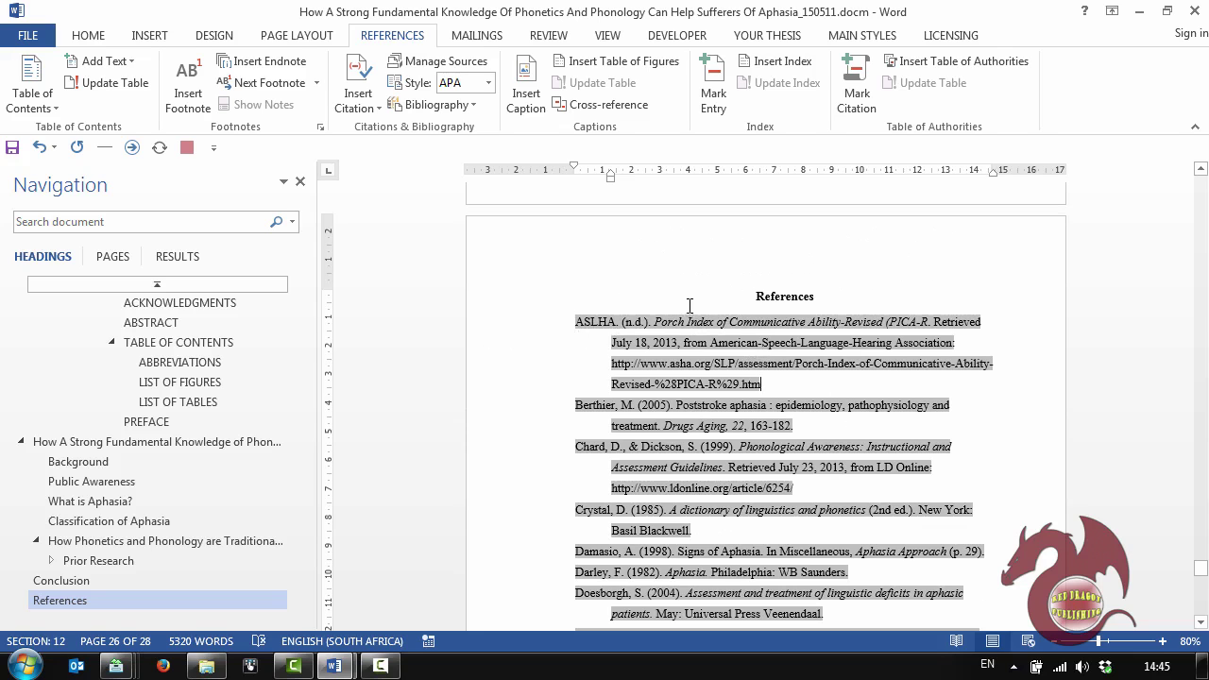
scroll(691, 306, down, 5)
scroll(561, 230, up, 5)
scroll(890, 380, down, 2)
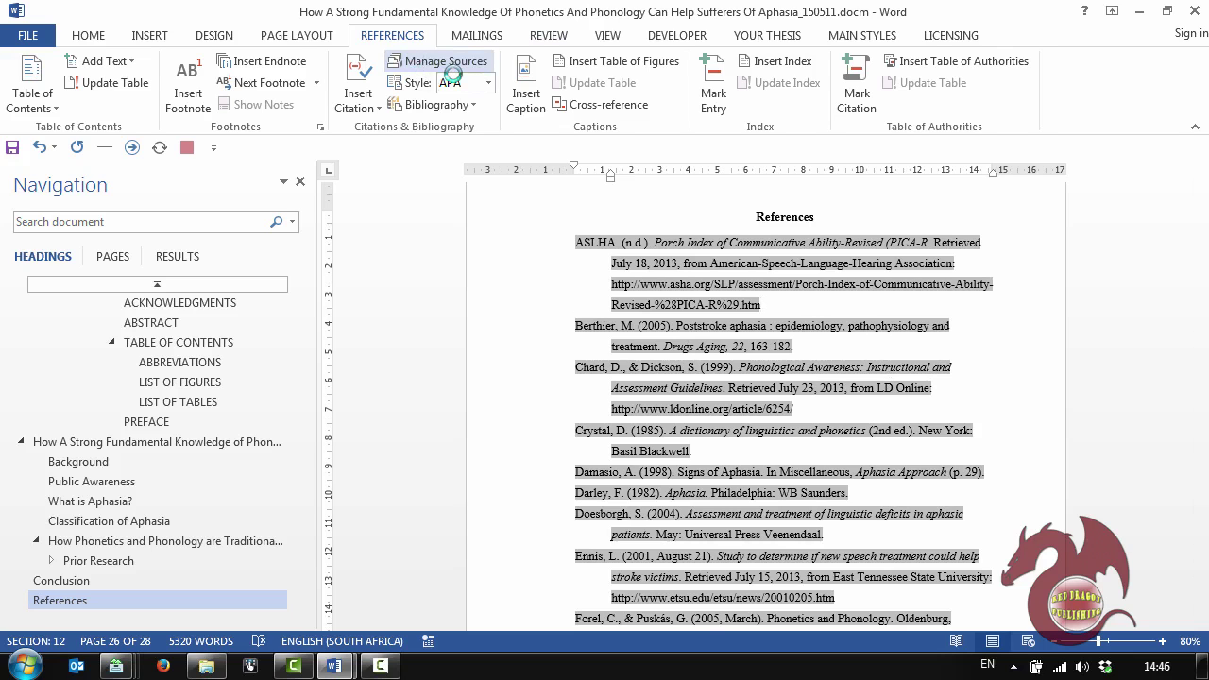
Step: Preview the "Recovery from Stroke: Learning to Talk Again" (2003) source in the document's current source list
click(422, 66)
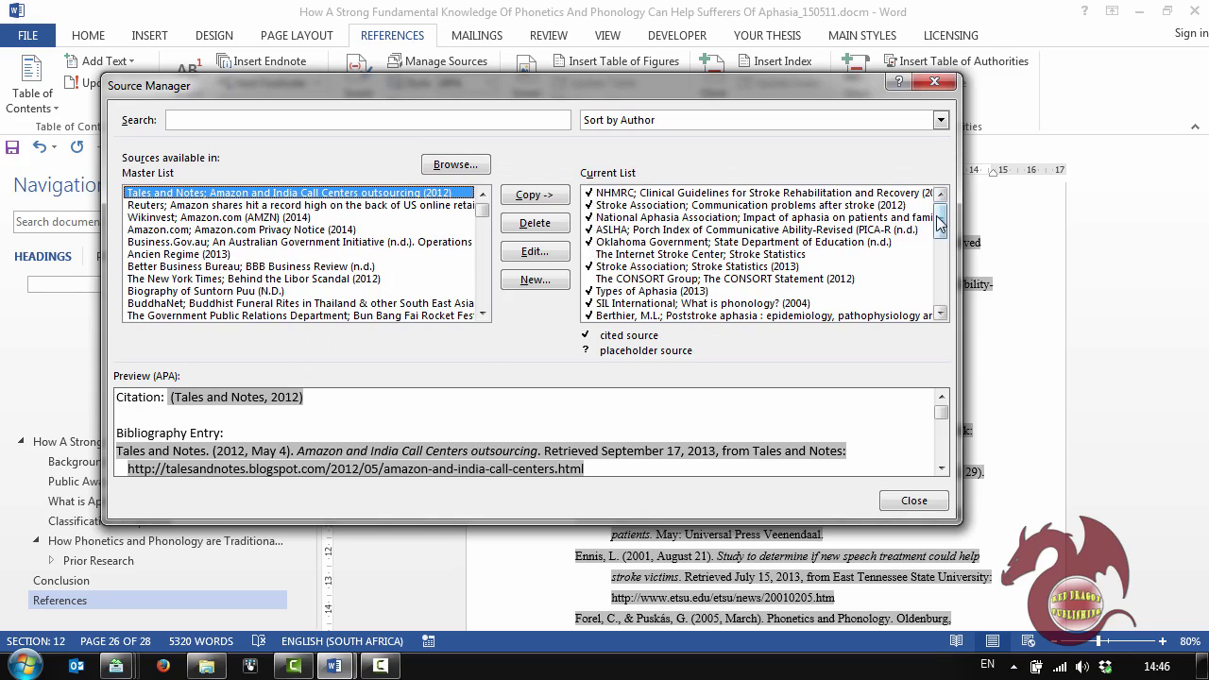
drag(941, 224, 941, 296)
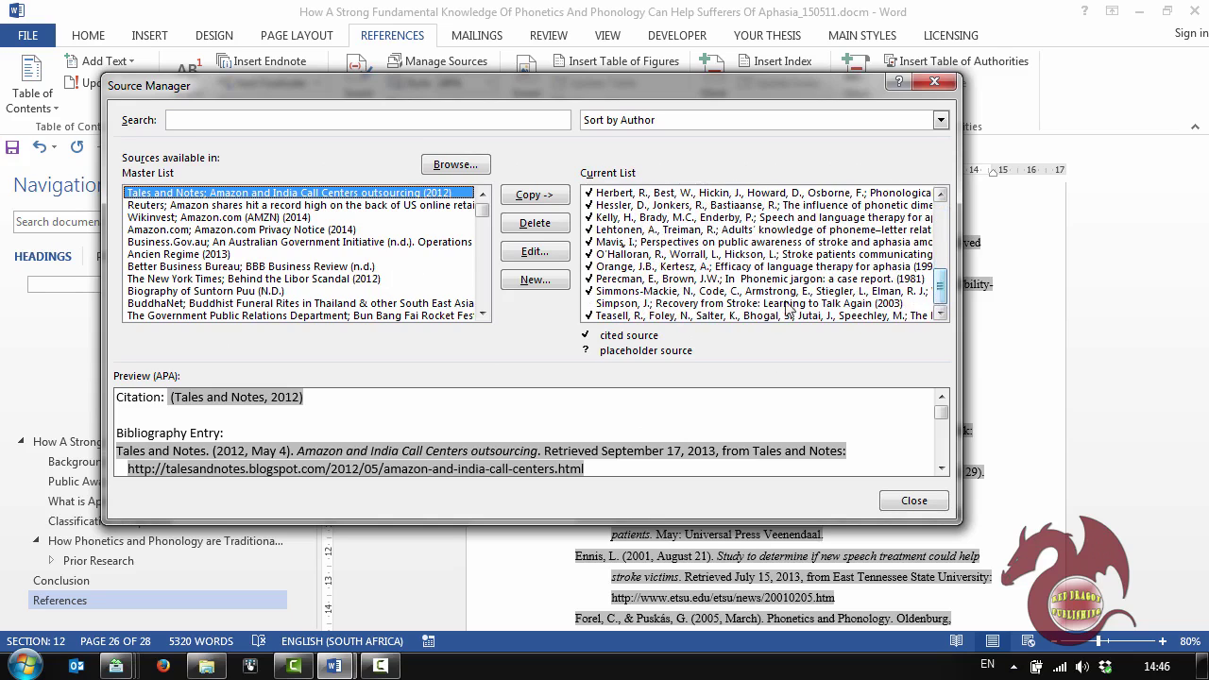
click(670, 278)
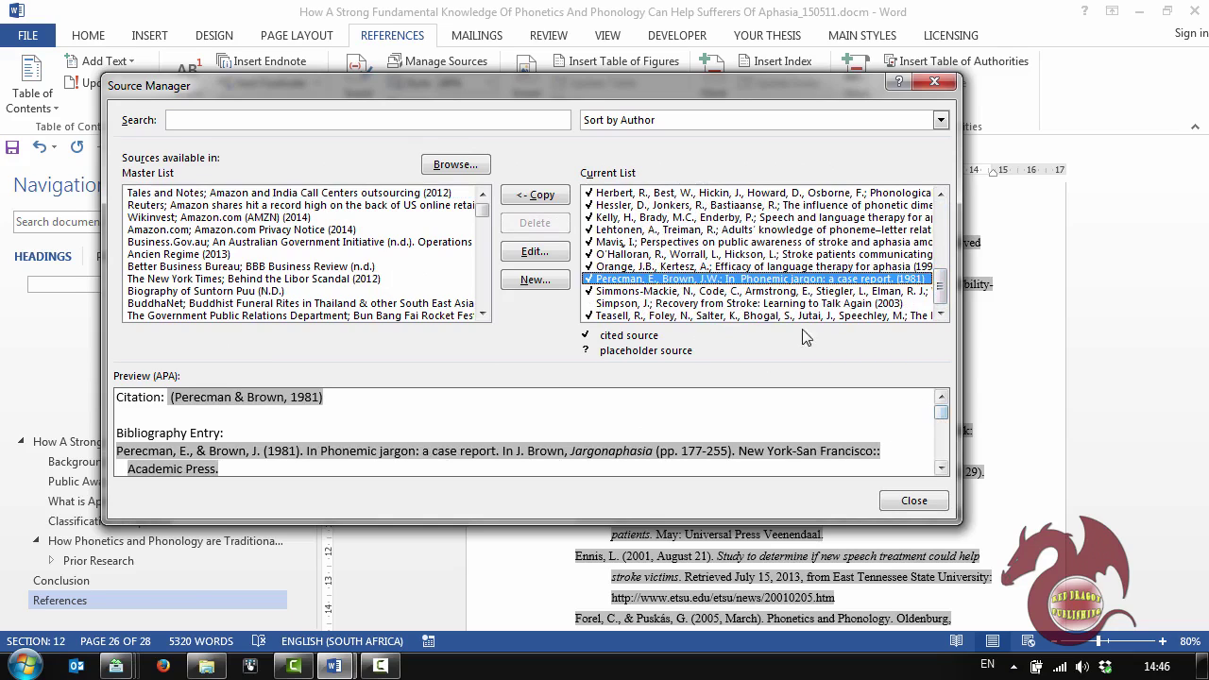
click(627, 303)
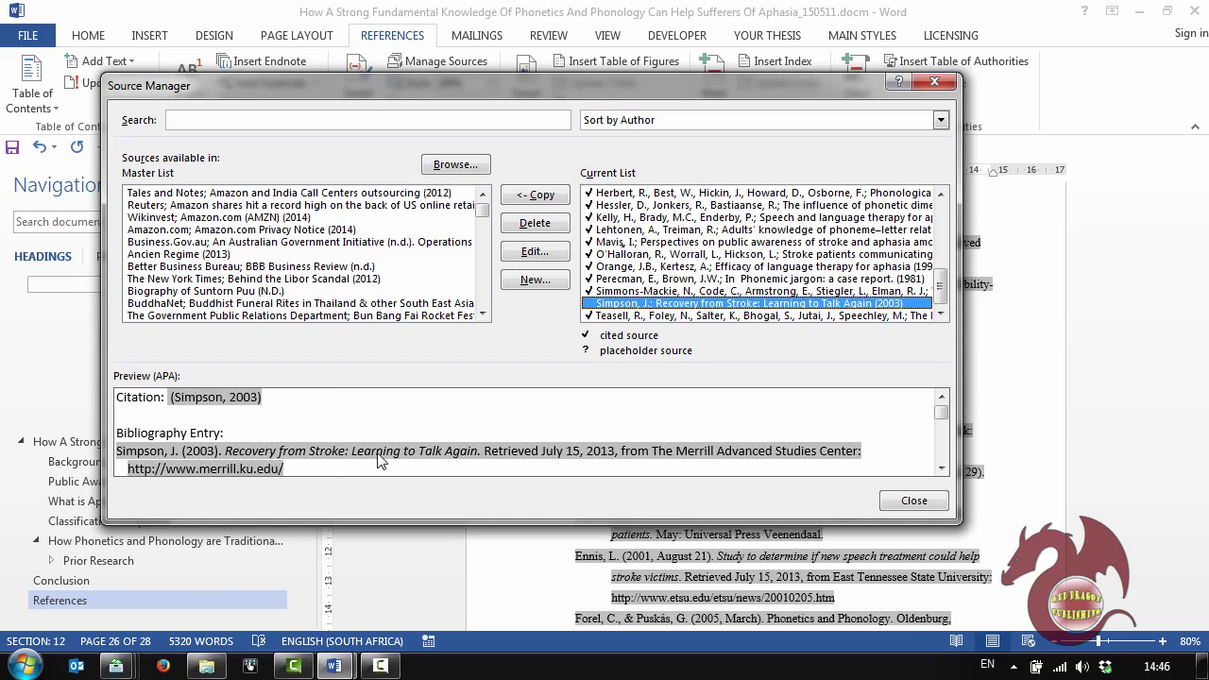
Step: Open that source's details, copy "Recovery from Stroke" from its web page name, and close the source manager without editing it
click(543, 254)
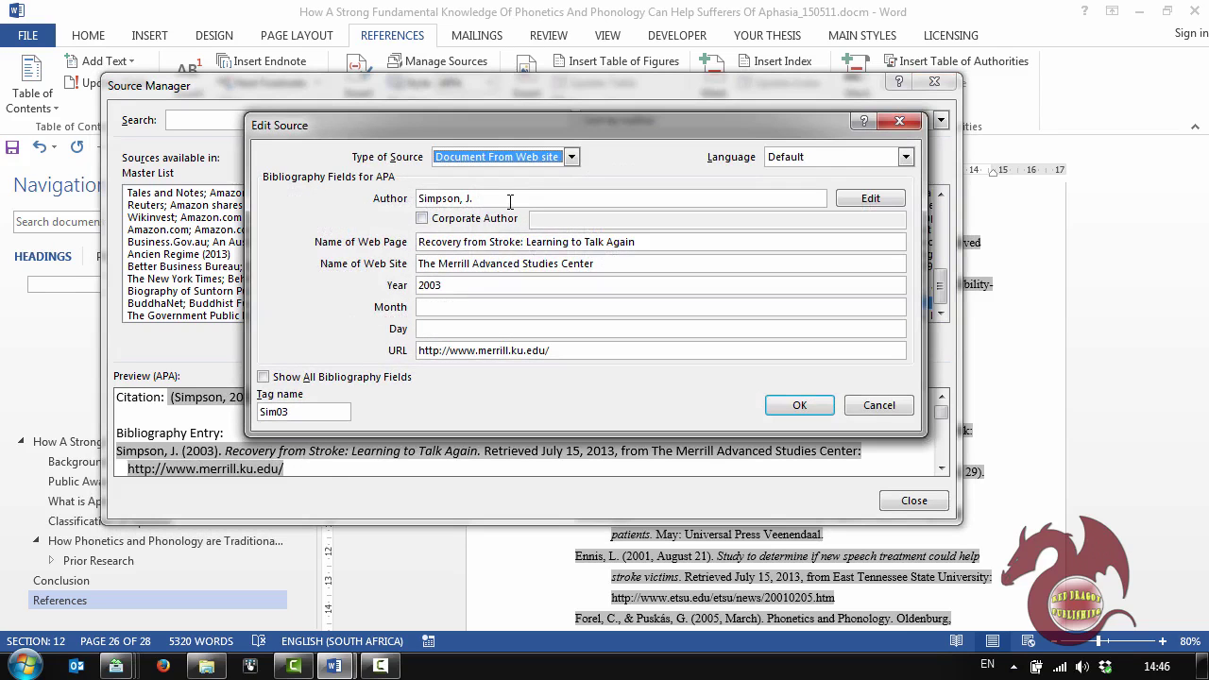
mouse_move(682, 242)
mouse_down()
mouse_move(340, 251)
mouse_move(435, 251)
mouse_up()
drag(516, 242, 376, 244)
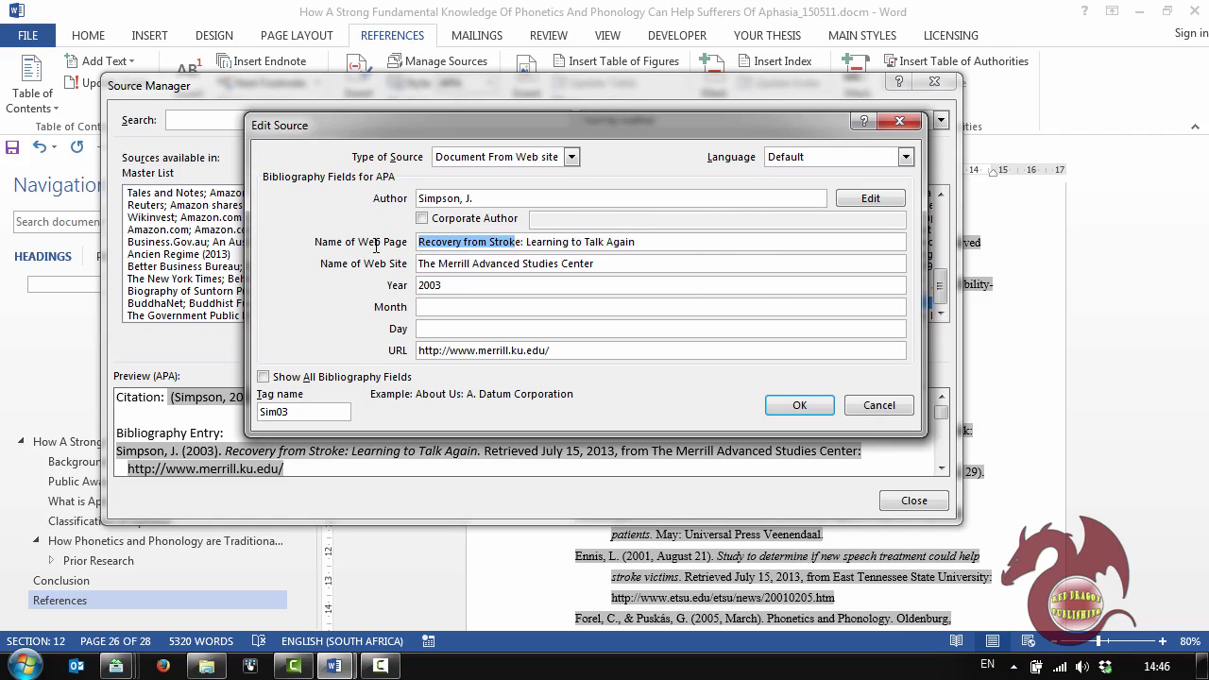
click(881, 405)
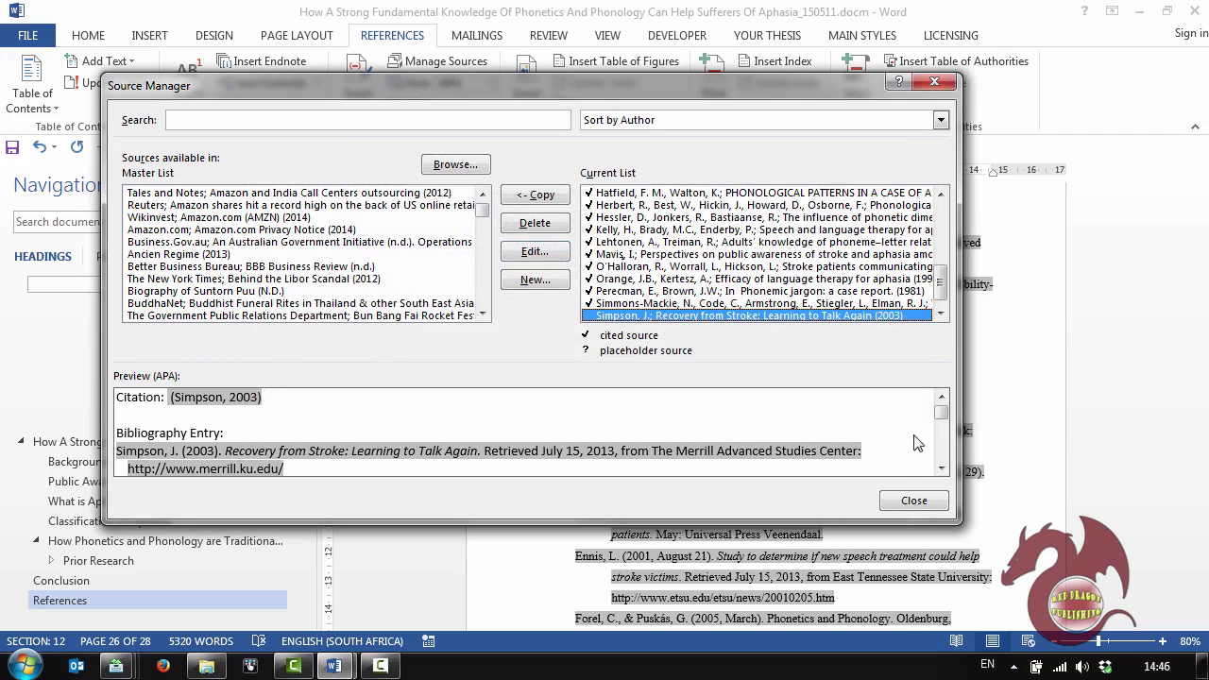
click(893, 501)
Step: Search the document for "Recovery from Stroke" and select the author's name in the matching References entry
click(170, 221)
key(ctrl+v)
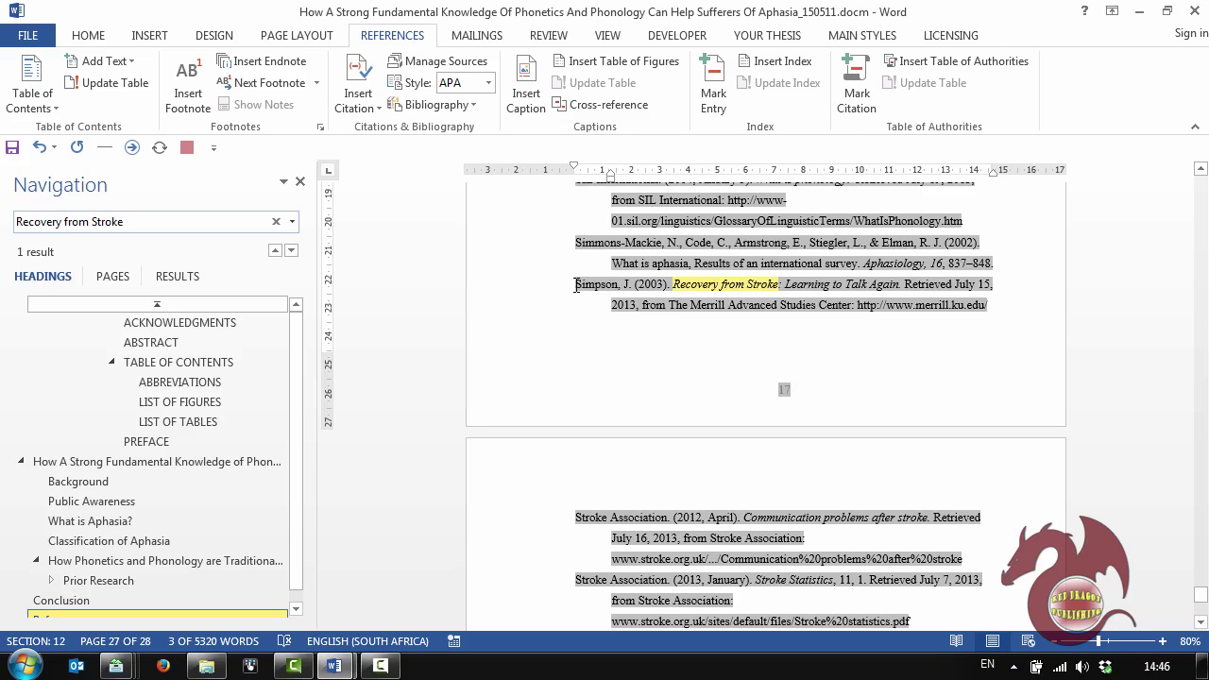
drag(577, 284, 633, 284)
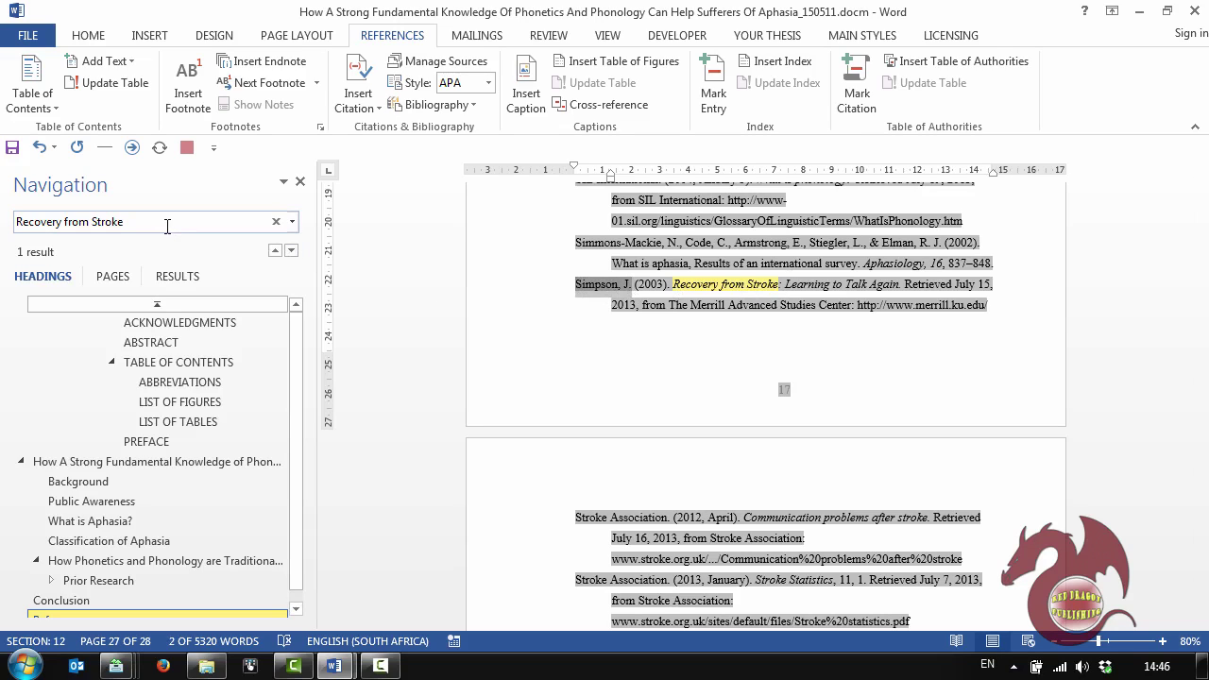
Step: Search the document for the surname of the "Recovery from Stroke" author and go to its in-text citation just before the Oklahoma Government citation
key(Home)
key(ctrl+v)
key(ctrl+a)
key(ctrl+v)
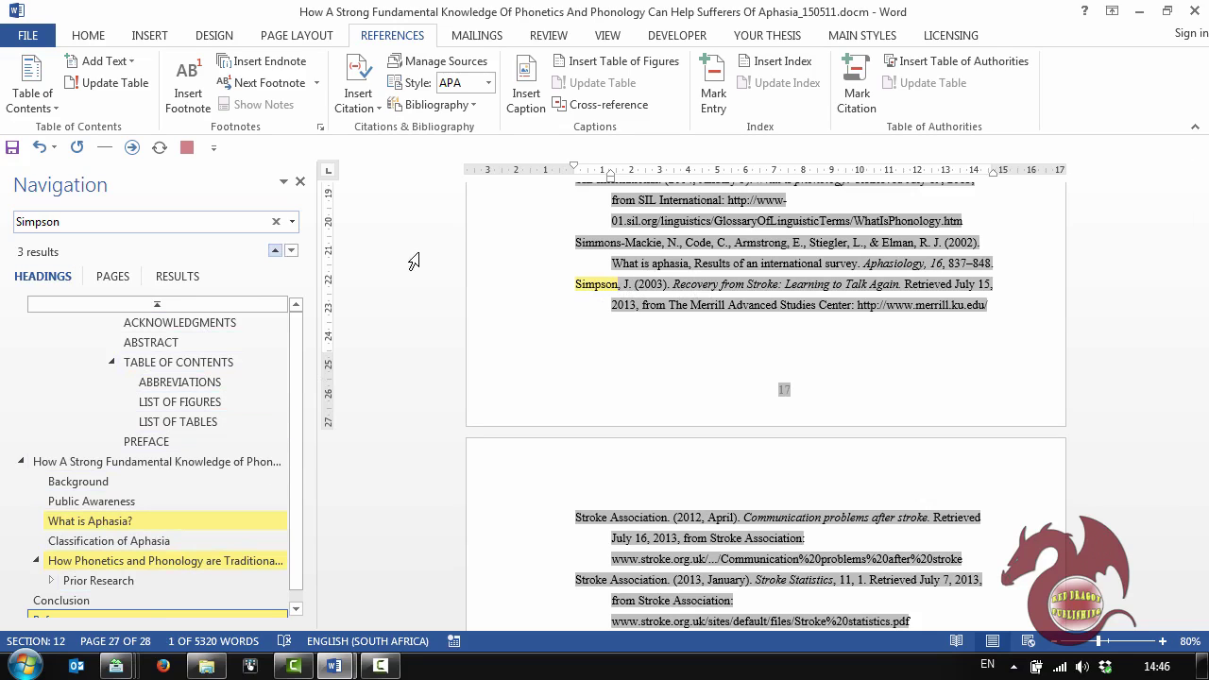
click(275, 252)
click(275, 251)
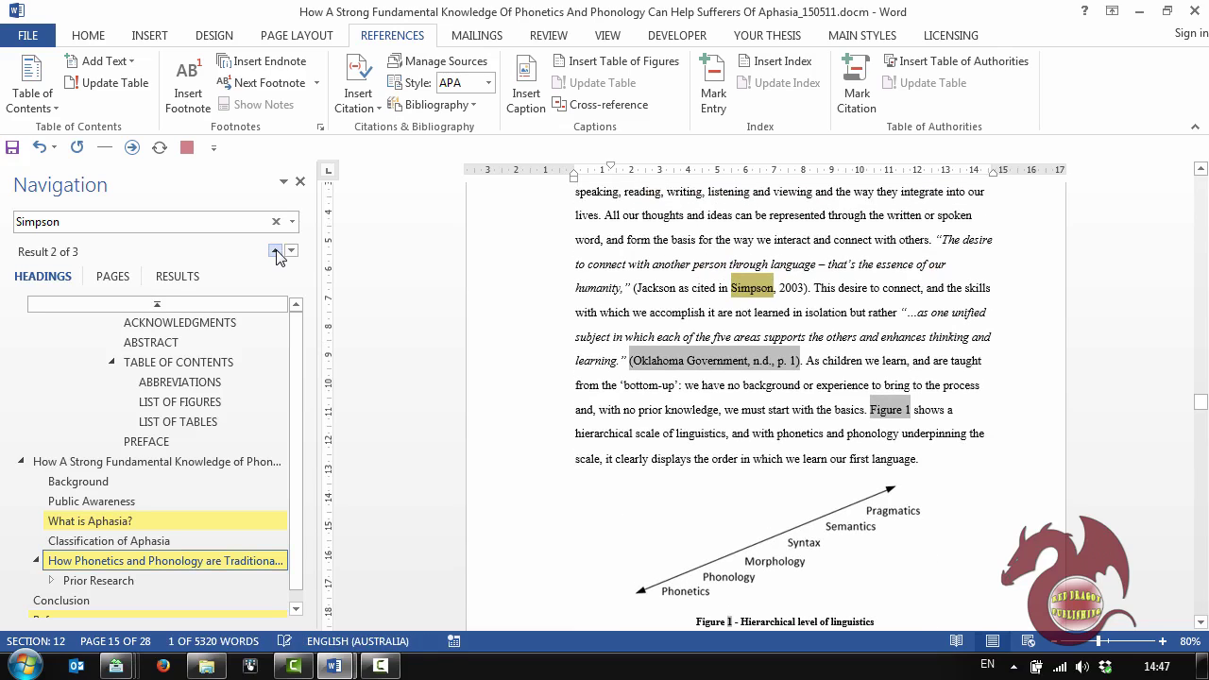
click(675, 289)
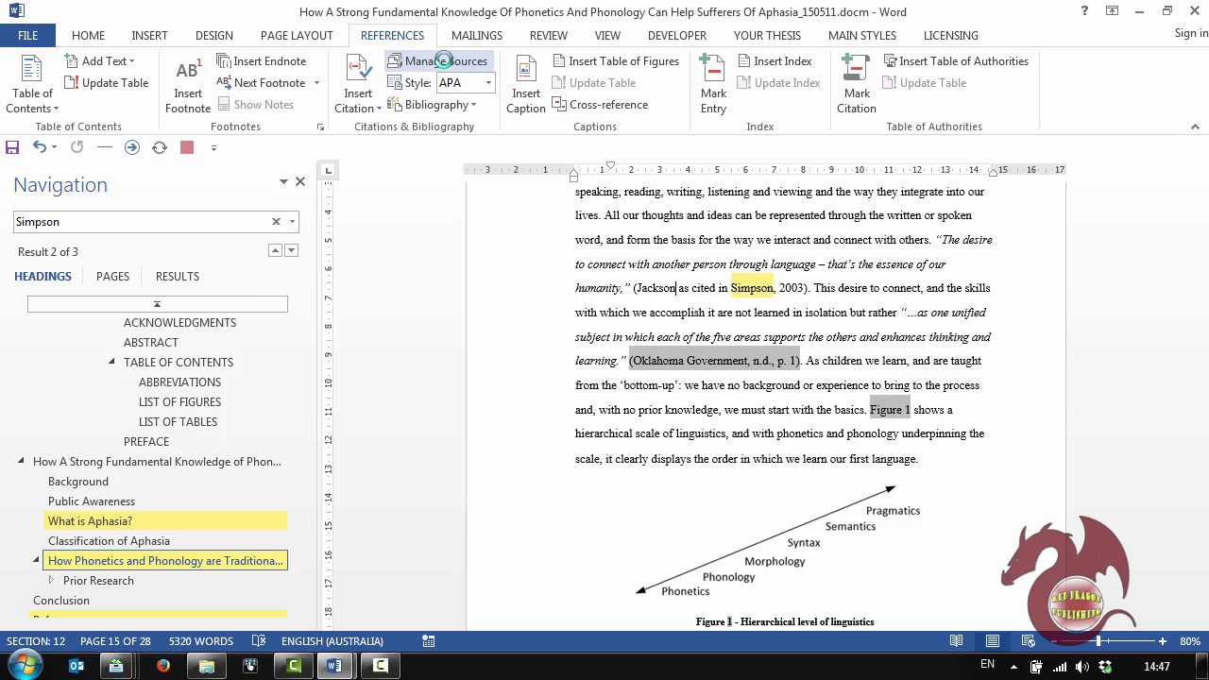
Step: Reopen the source manager and preview the "Recovery from Stroke: Learning to Talk Again" (2003) source and the cited sources listed near it
click(444, 61)
scroll(948, 230, down, 1)
scroll(946, 257, down, 3)
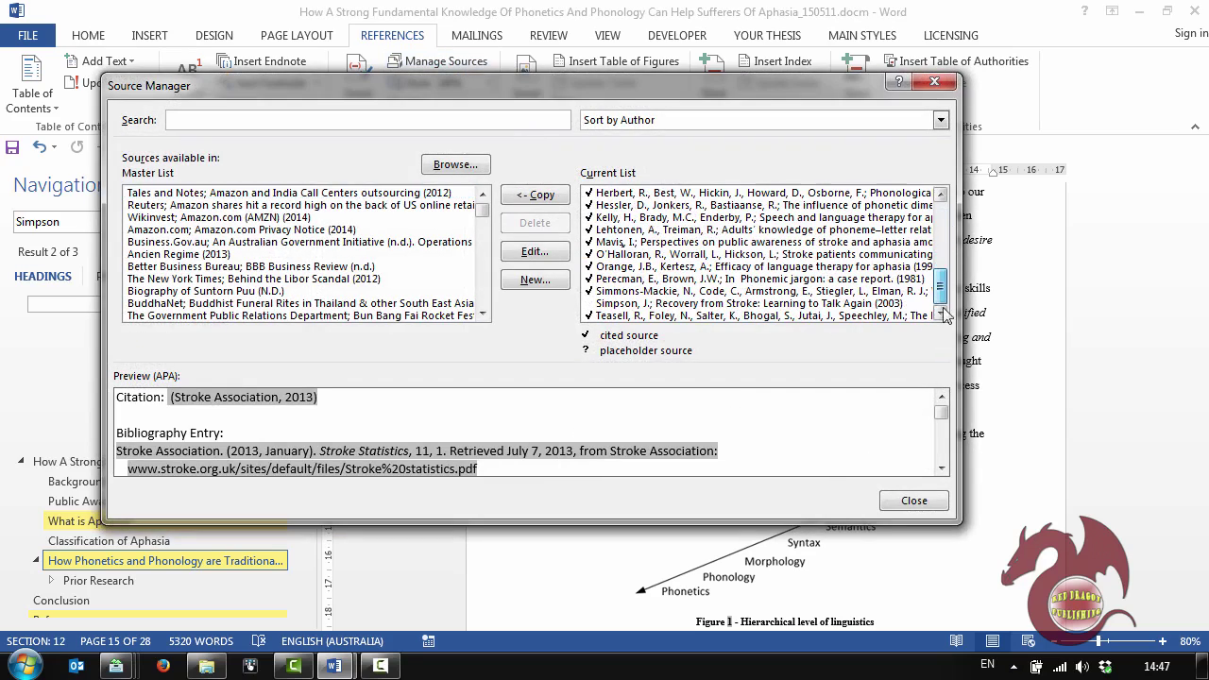
click(615, 304)
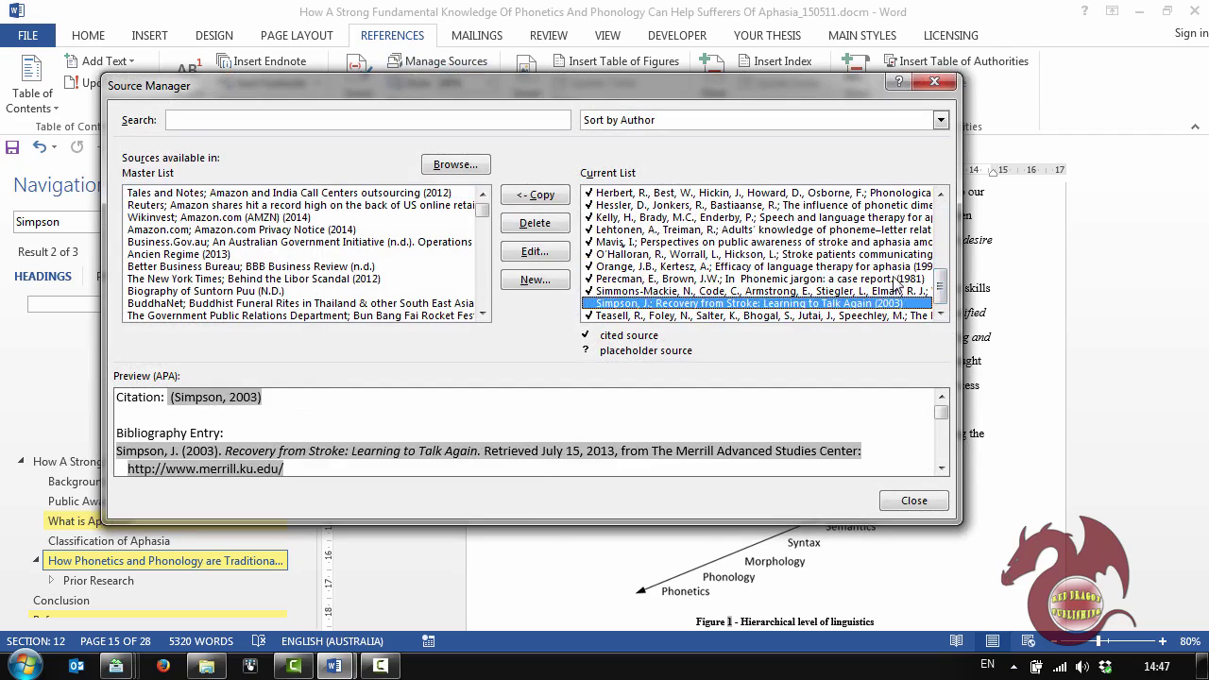
click(694, 279)
click(691, 267)
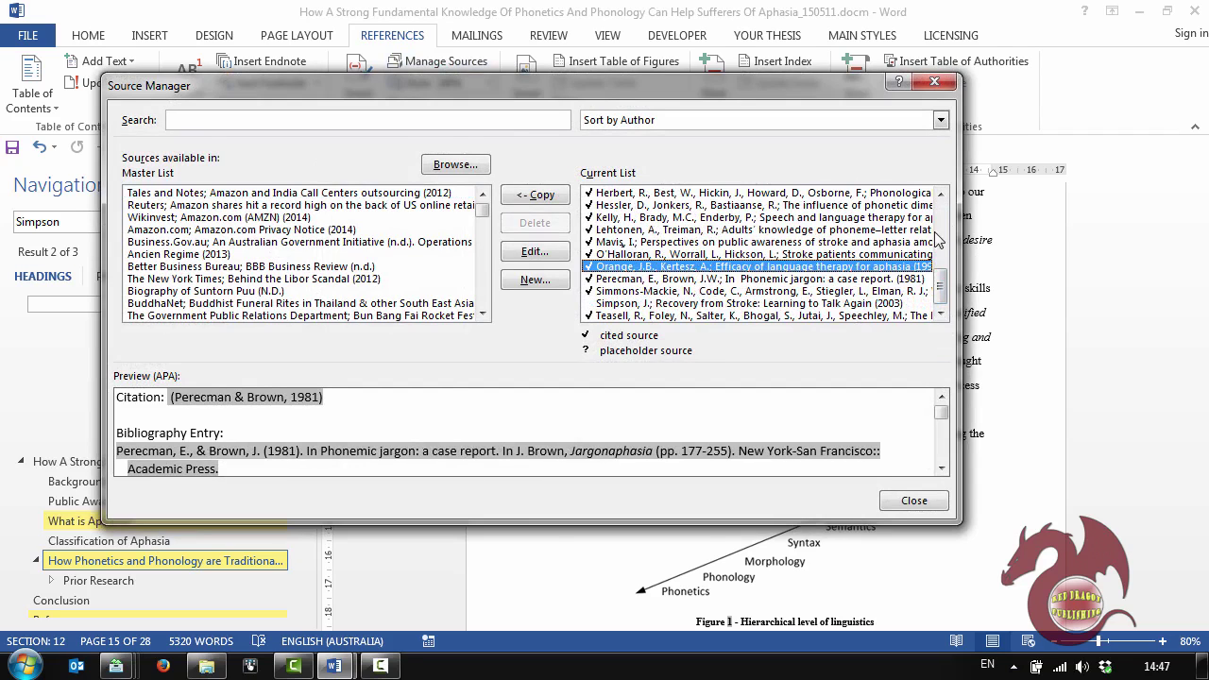
Step: Look through the current source list for uncited entries, preview the "Phonetics and Phonology" (2005) source, and close the source manager
scroll(935, 237, up, 4)
scroll(952, 272, down, 4)
scroll(952, 272, down, 1)
scroll(945, 269, up, 3)
click(722, 243)
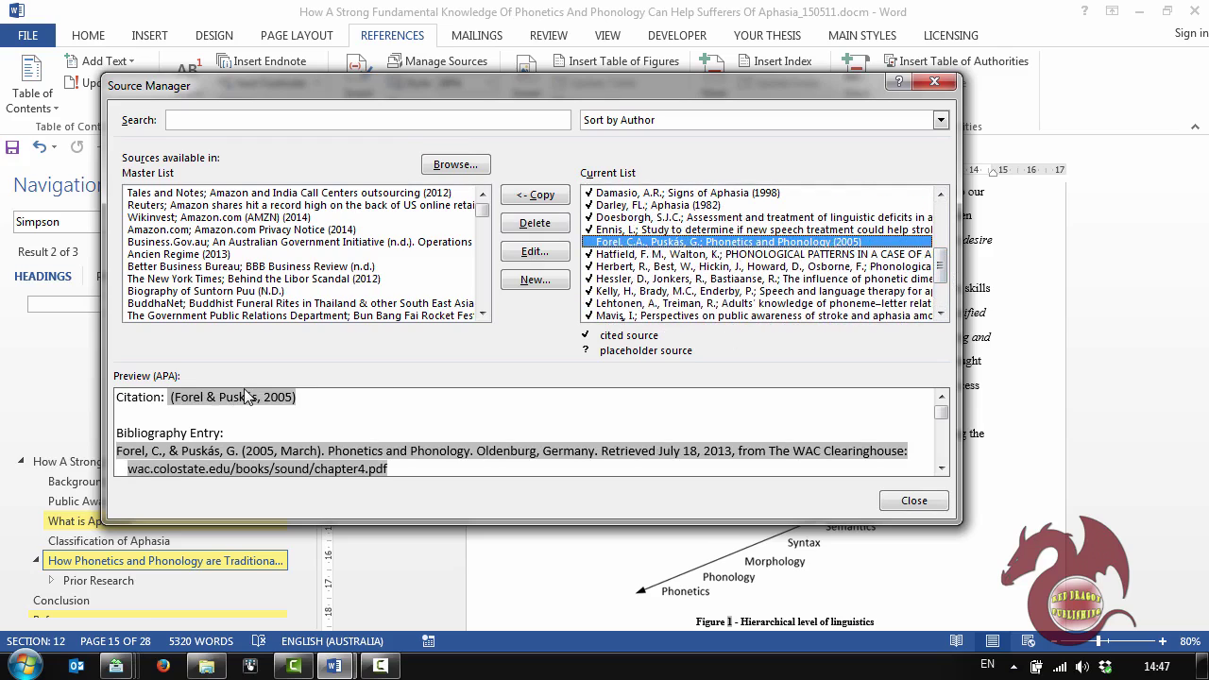
click(916, 501)
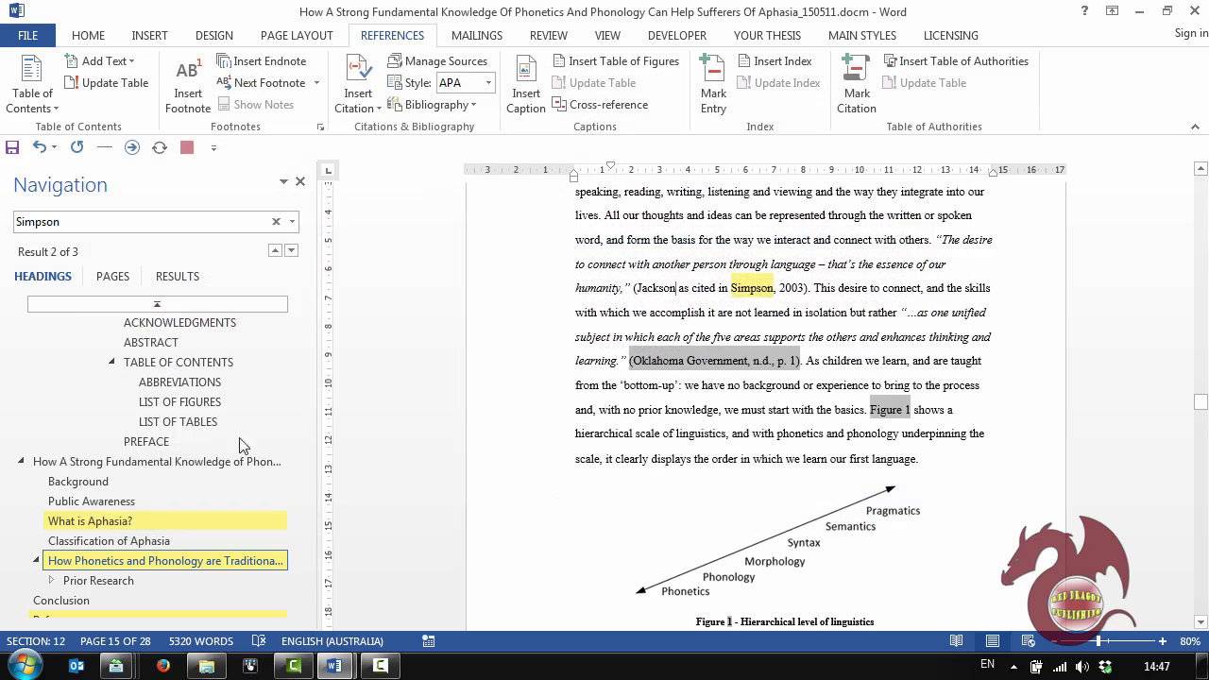
Step: Search the document for the first author's surname of the "Phonetics and Phonology" (2005) source
scroll(189, 397, down, 1)
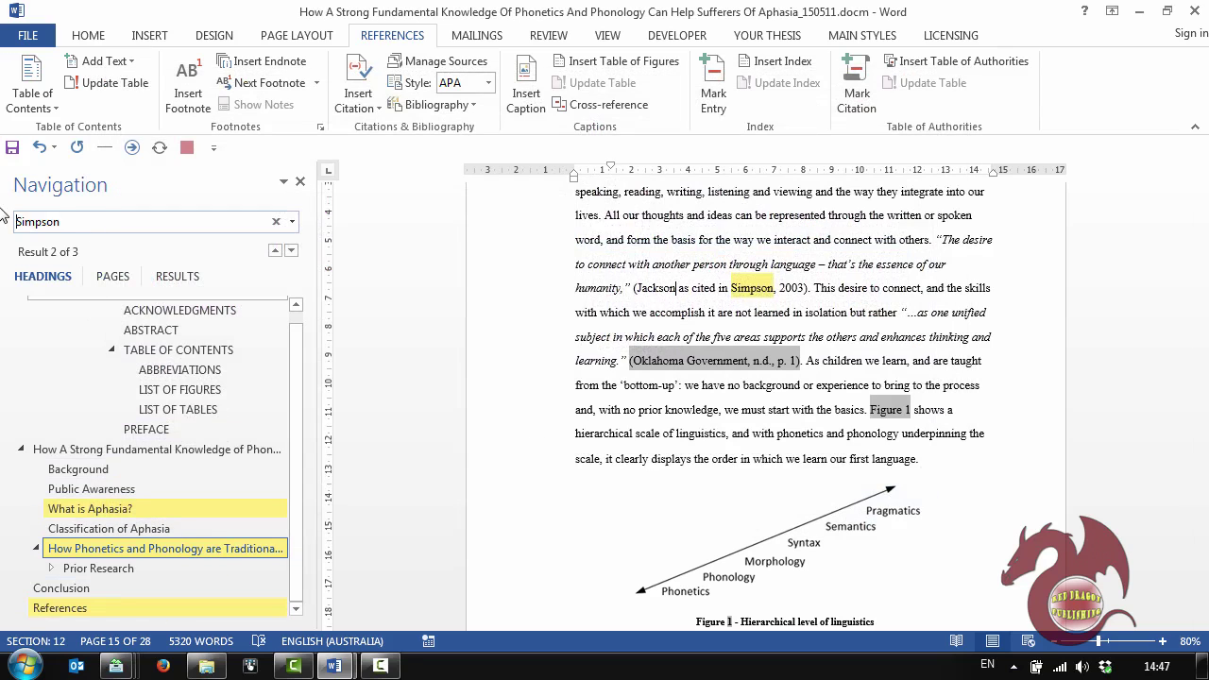
drag(15, 221, 231, 227)
text(forel)
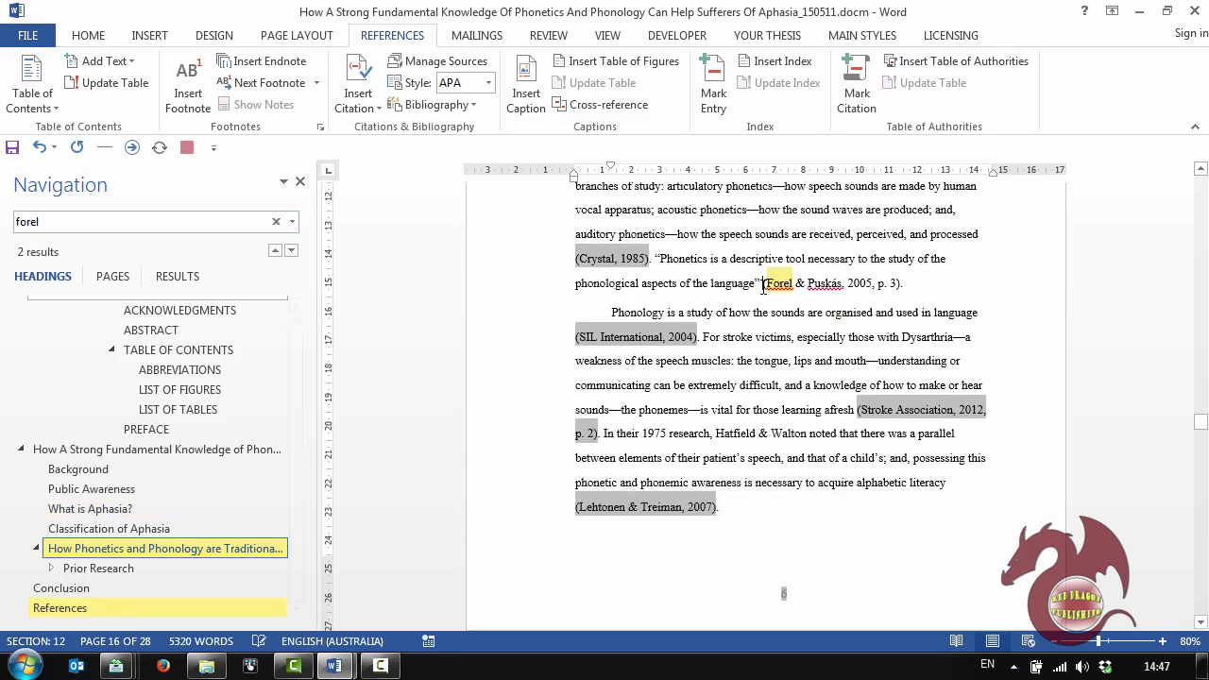
Step: Insert the "Phonetics and Phonology" (2005) source as a citation before the matching plain-text citation and set its page number to 3
click(359, 100)
scroll(439, 295, down, 3)
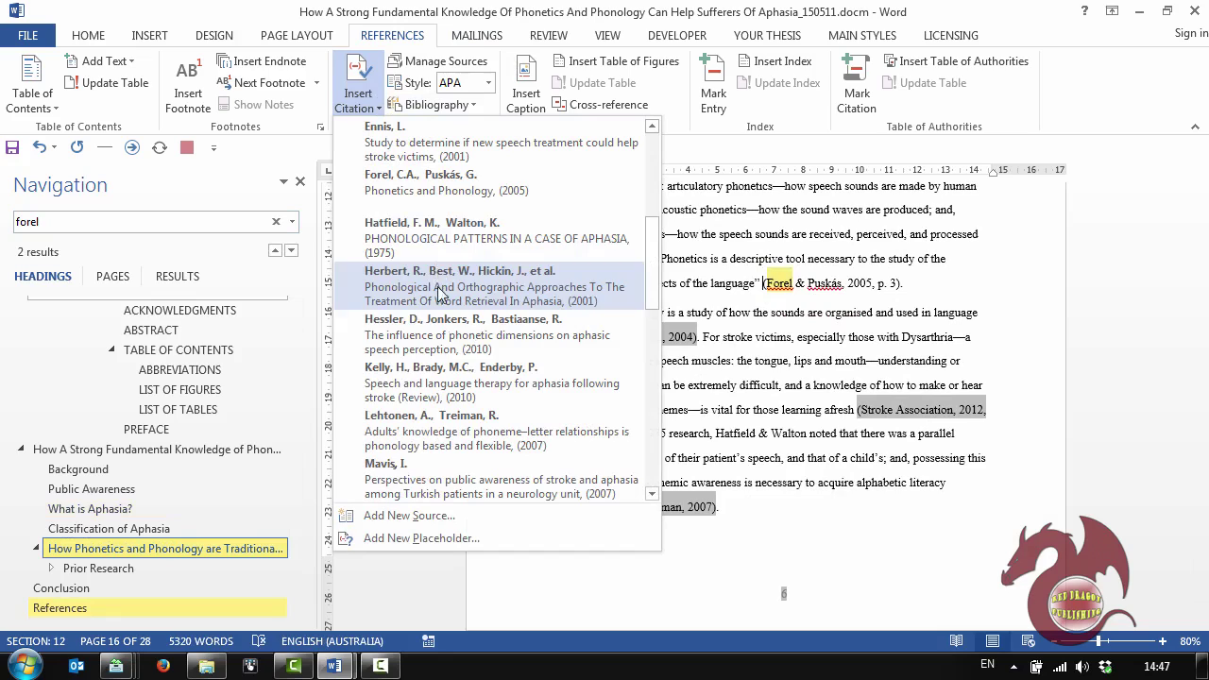
click(482, 193)
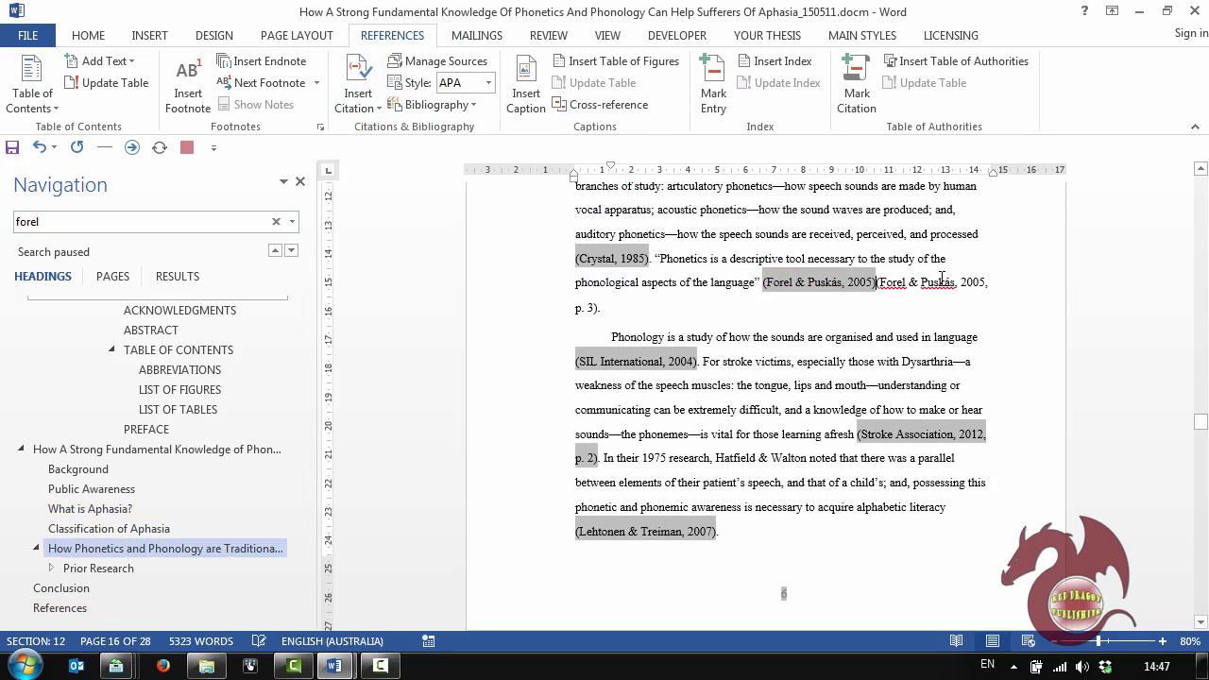
right_click(862, 282)
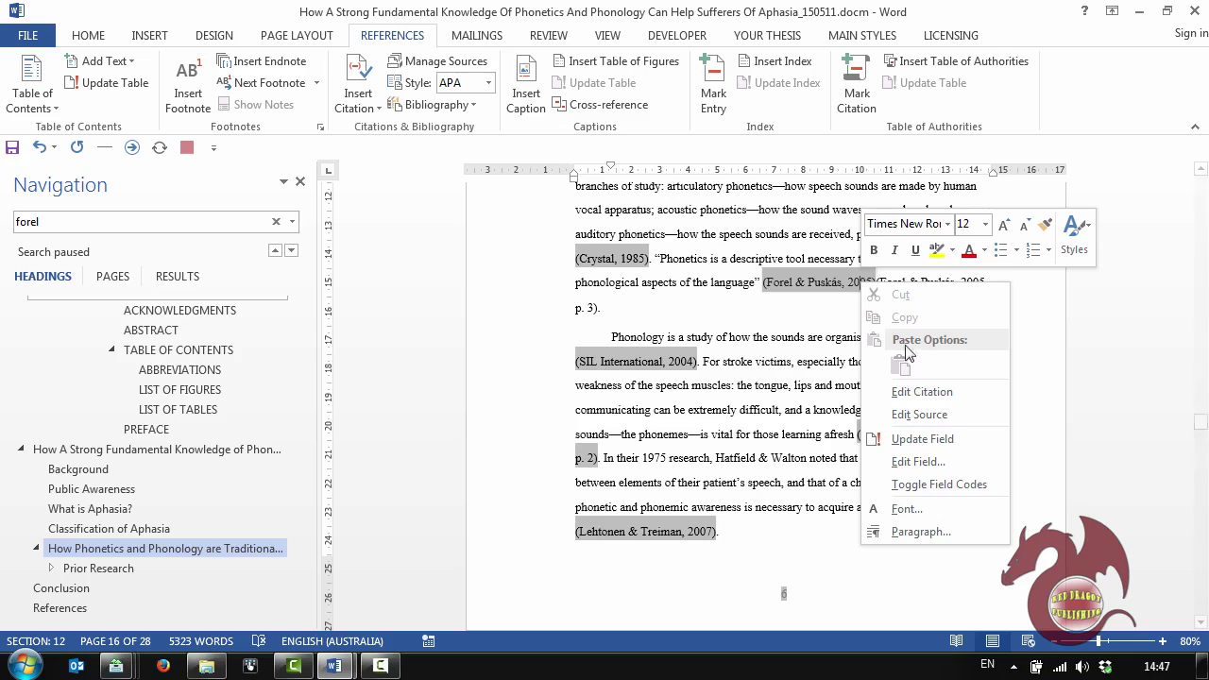
click(944, 392)
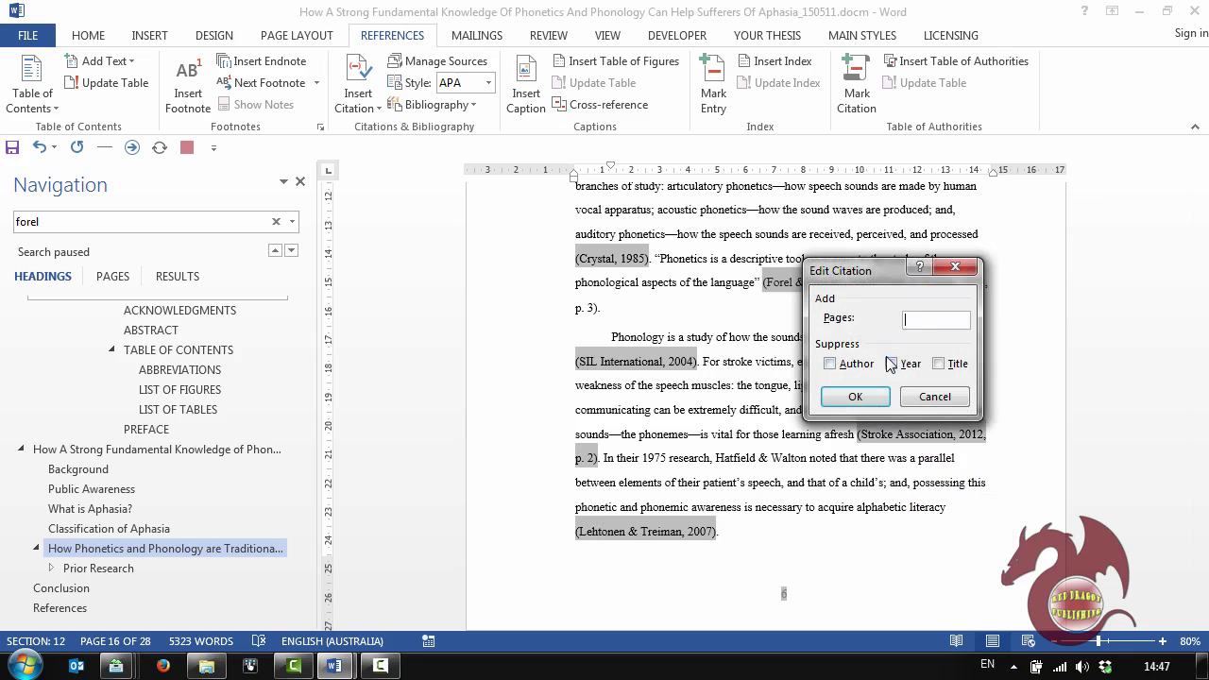
text(3)
click(855, 396)
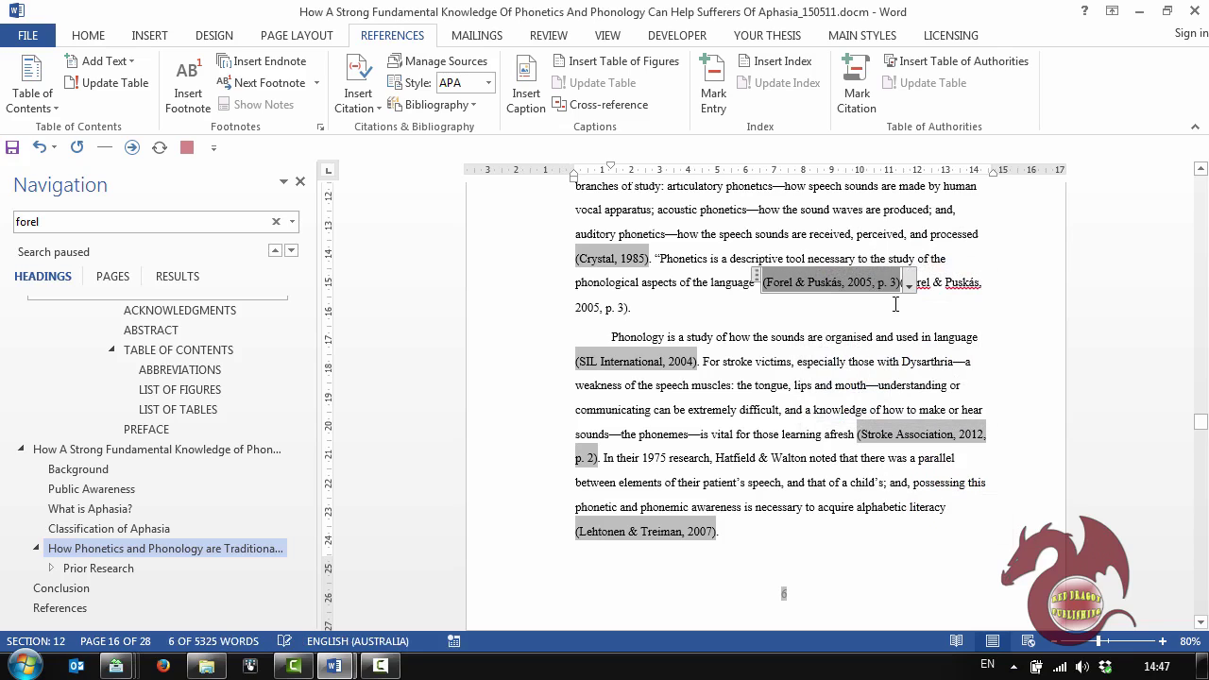
Step: Delete the duplicate plain-text 2005 citation after the inserted field, keeping the sentence's full stop
click(623, 312)
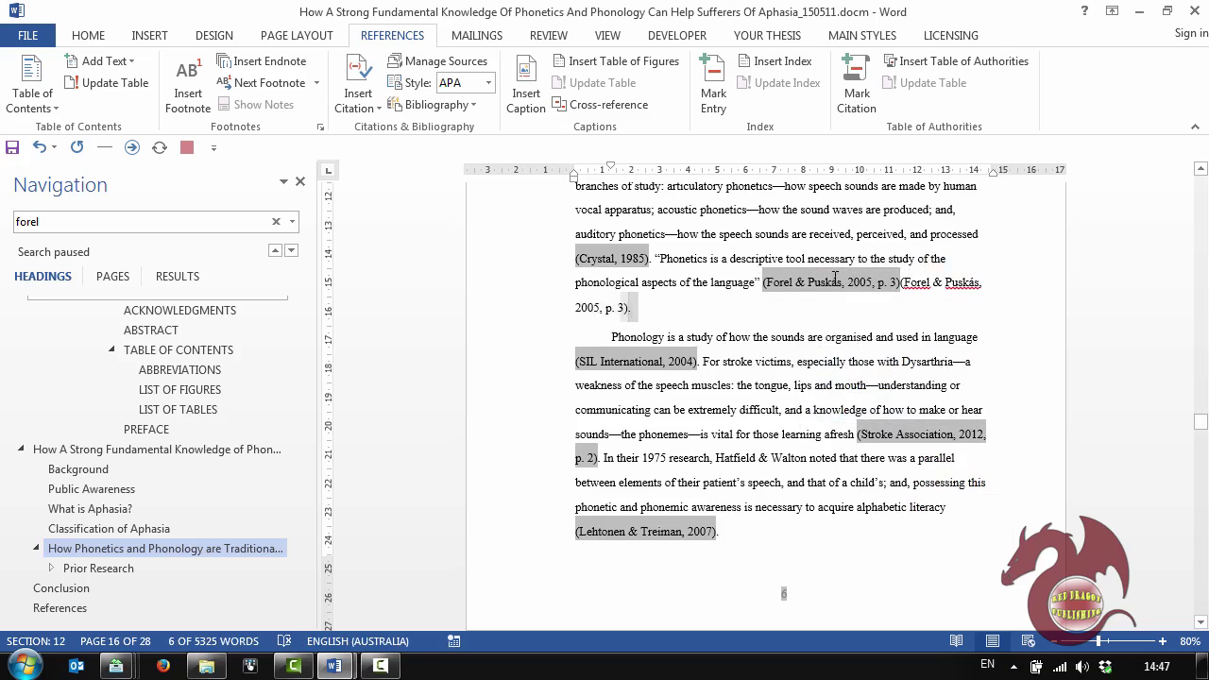
drag(630, 311, 904, 285)
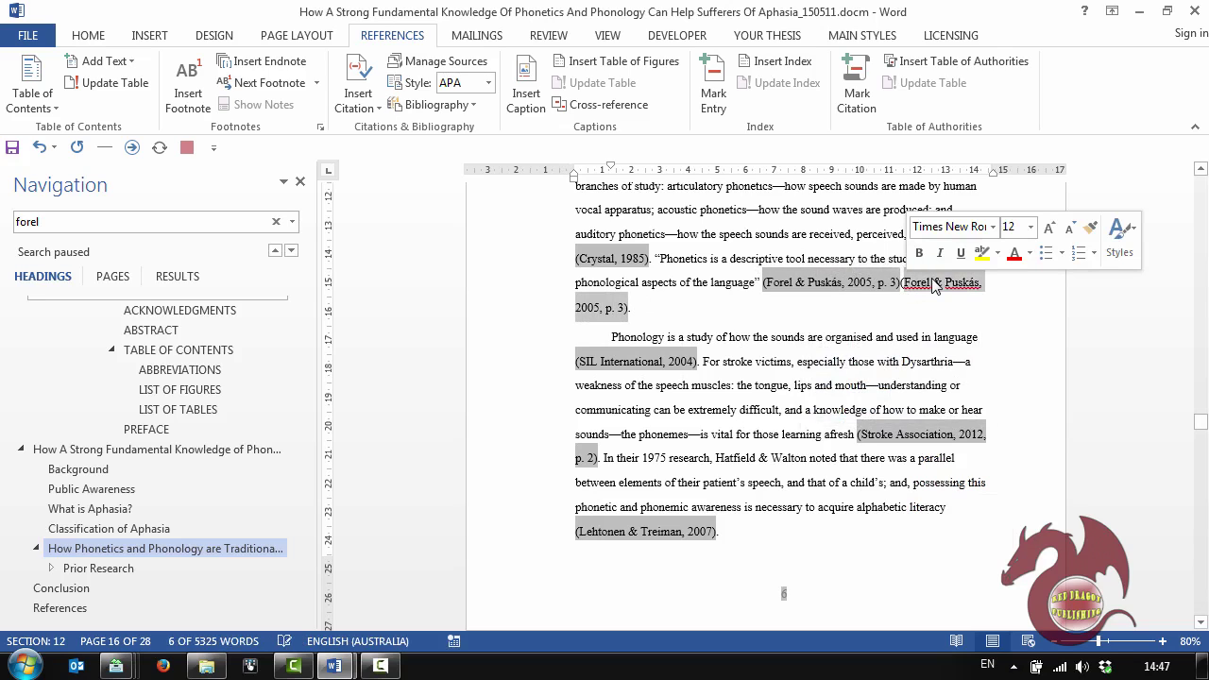
key(Delete)
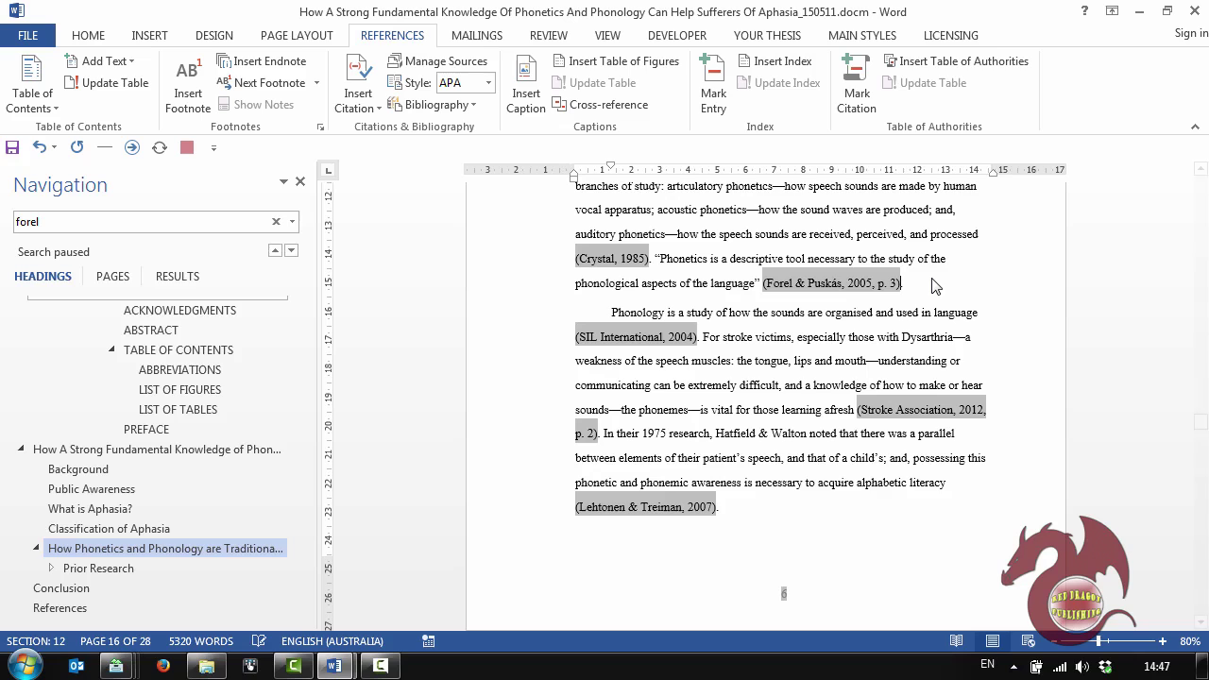
Step: Check the current source list for uncited entries, preview "Phonological Awareness: Instructional and Assessment Guidelines" (1999), and close the source manager
click(436, 61)
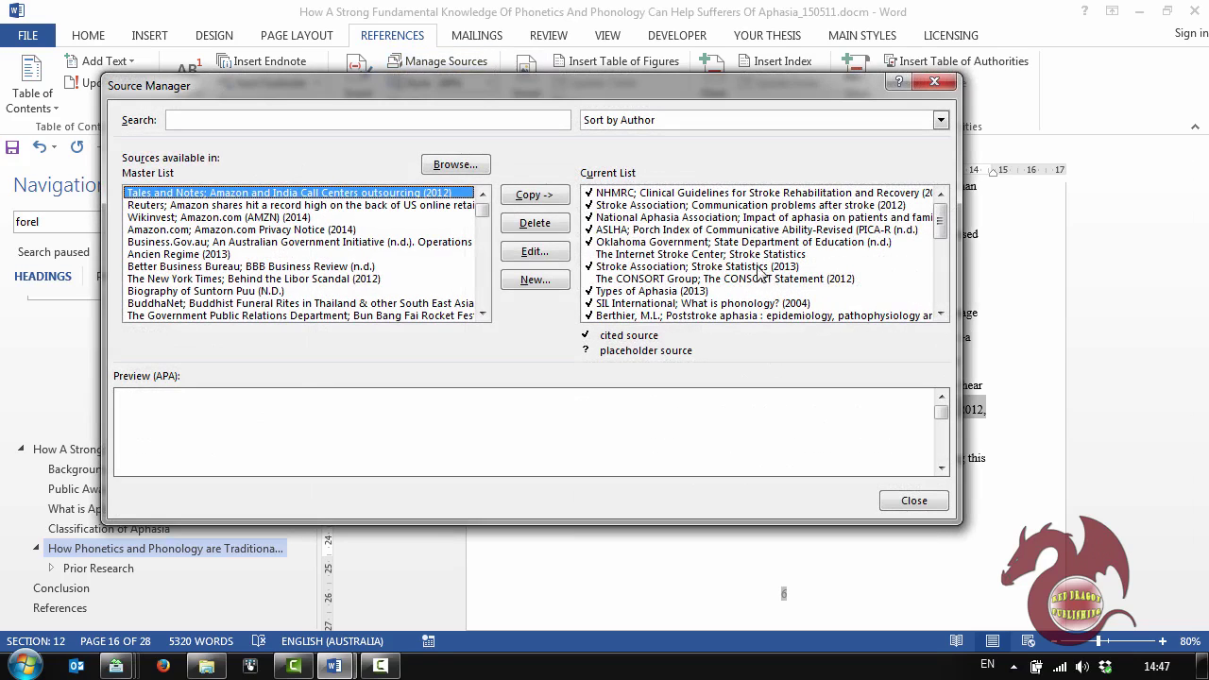
click(763, 244)
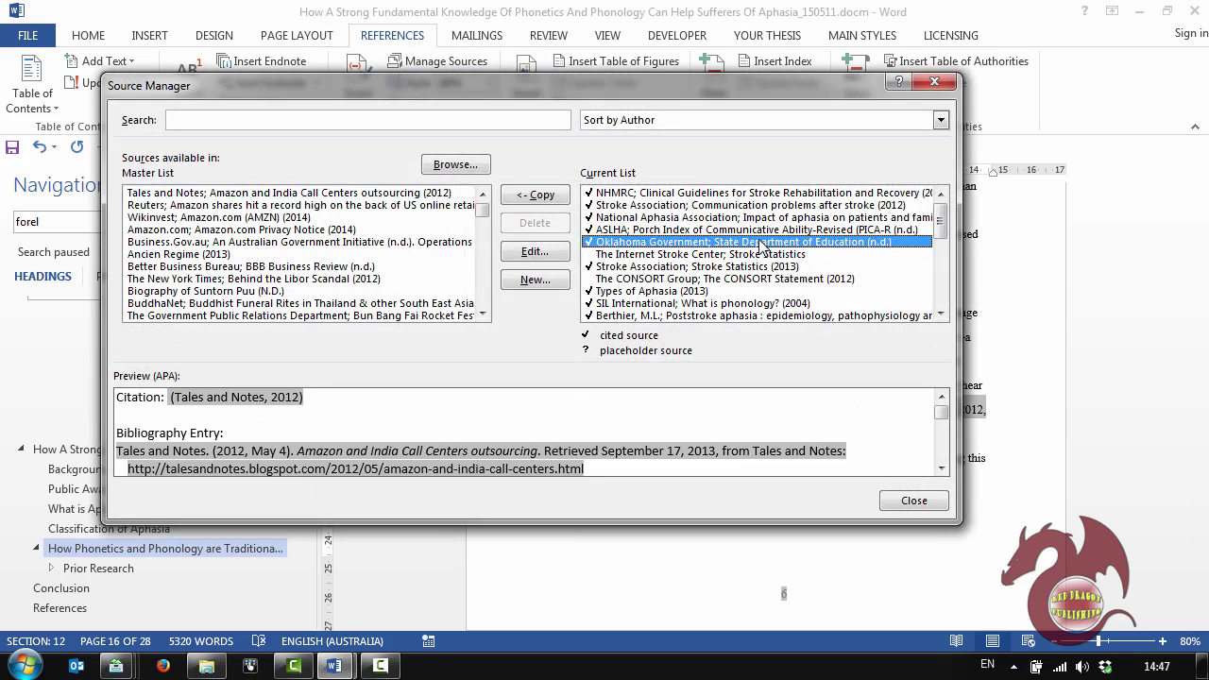
scroll(767, 264, down, 3)
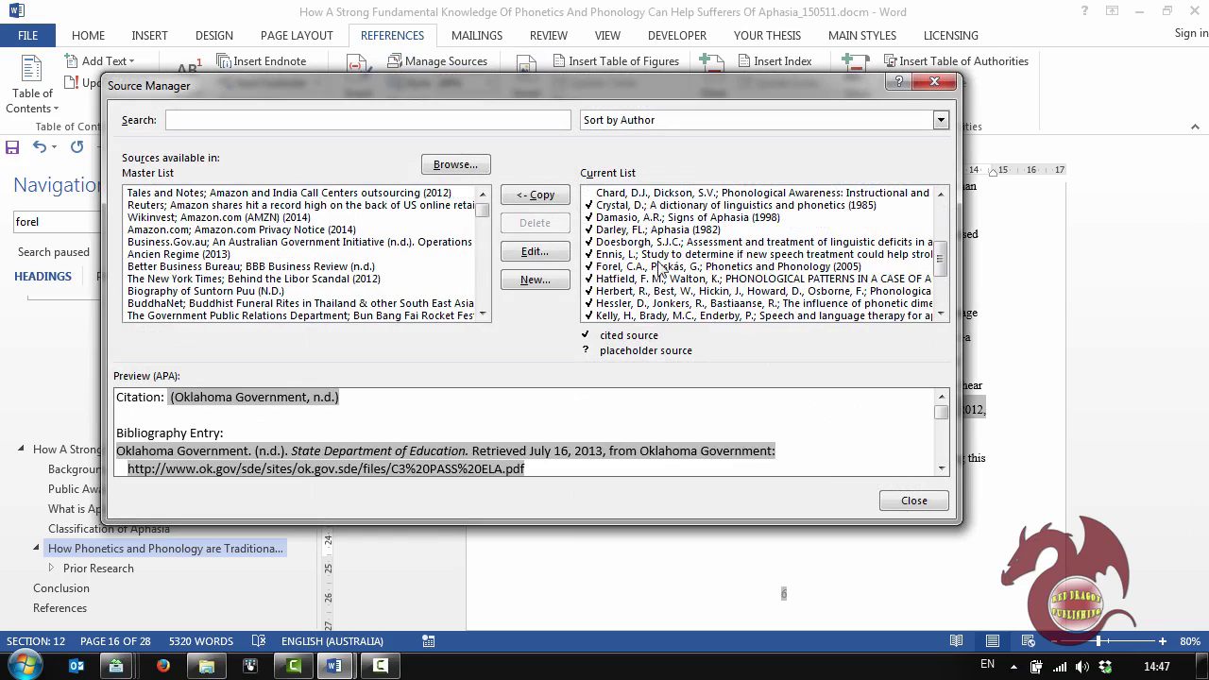
click(735, 268)
scroll(723, 269, down, 3)
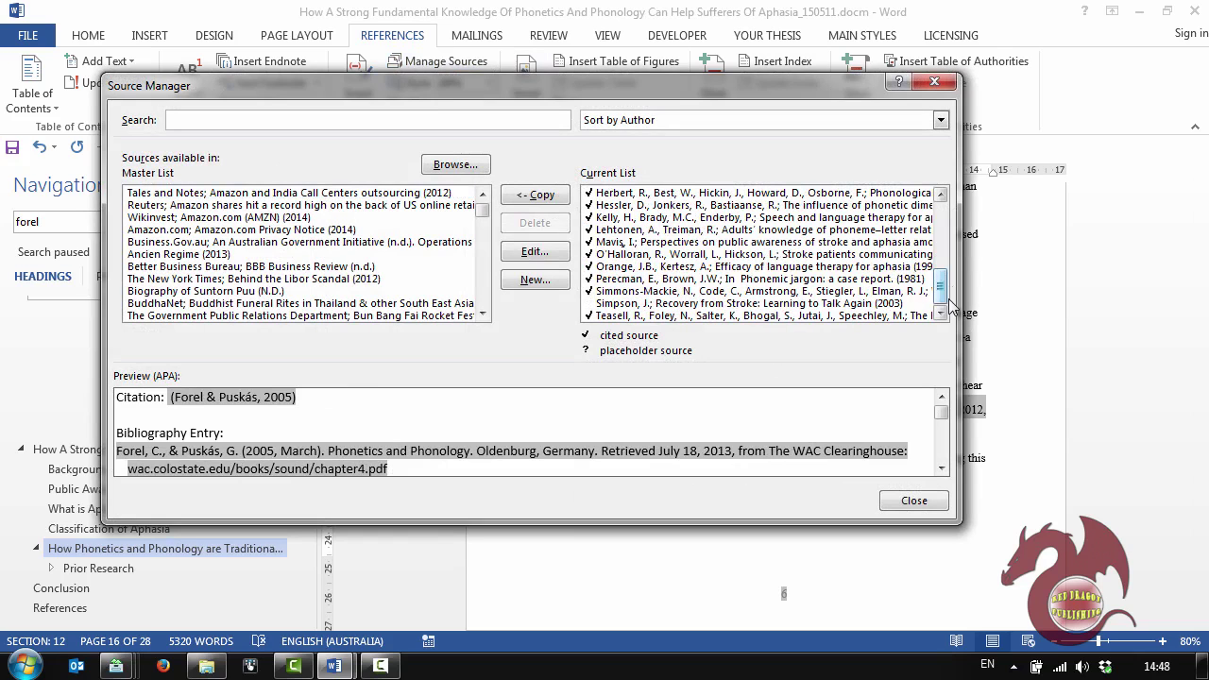
drag(948, 299, 946, 236)
click(660, 254)
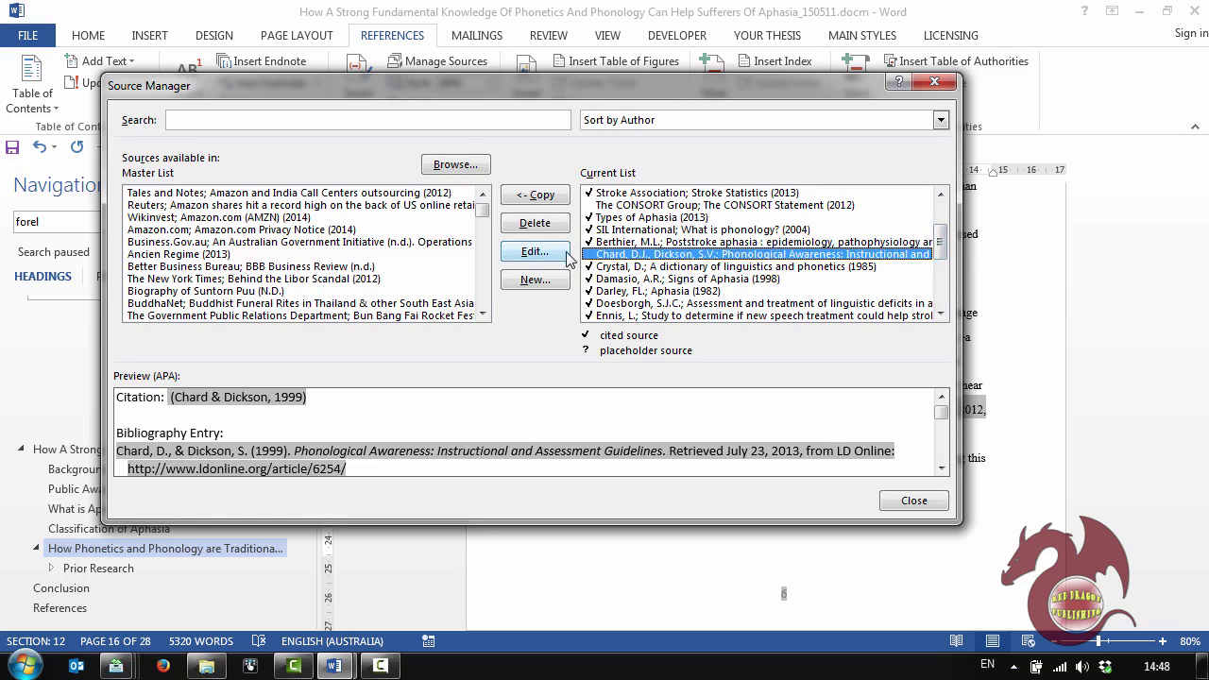
click(913, 502)
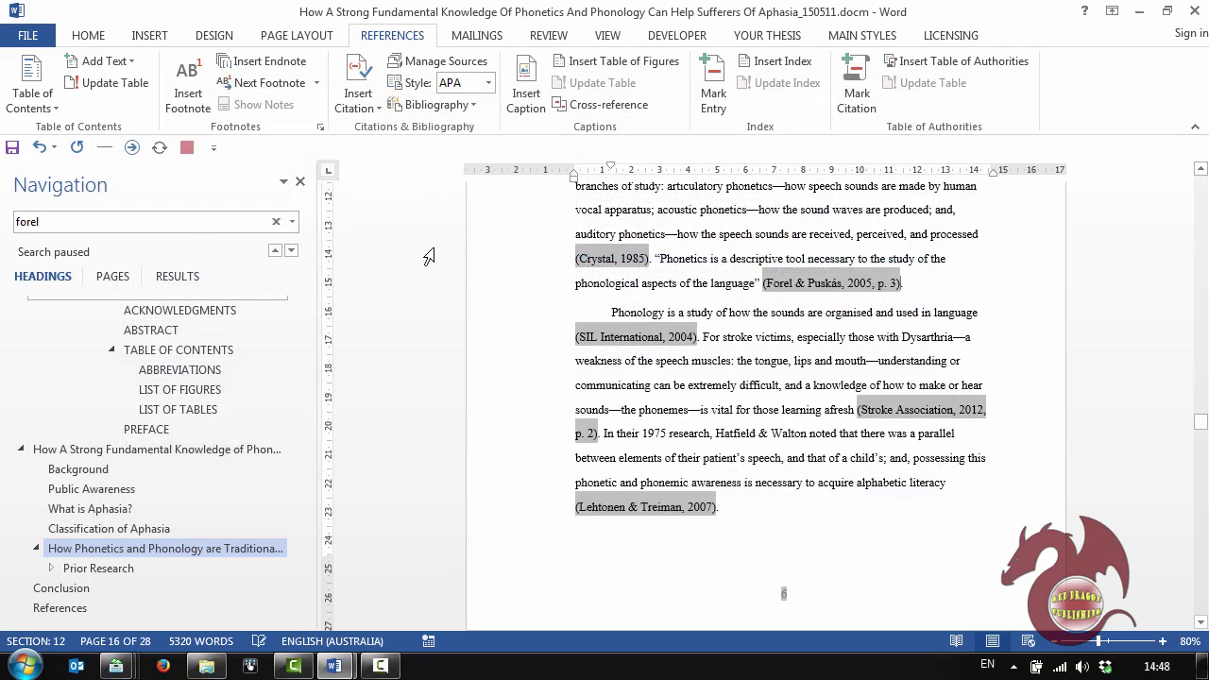
Step: Search the document for the first author's surname of the 1999 "Phonological Awareness" source and go to its in-text citation
click(65, 220)
text(chard)
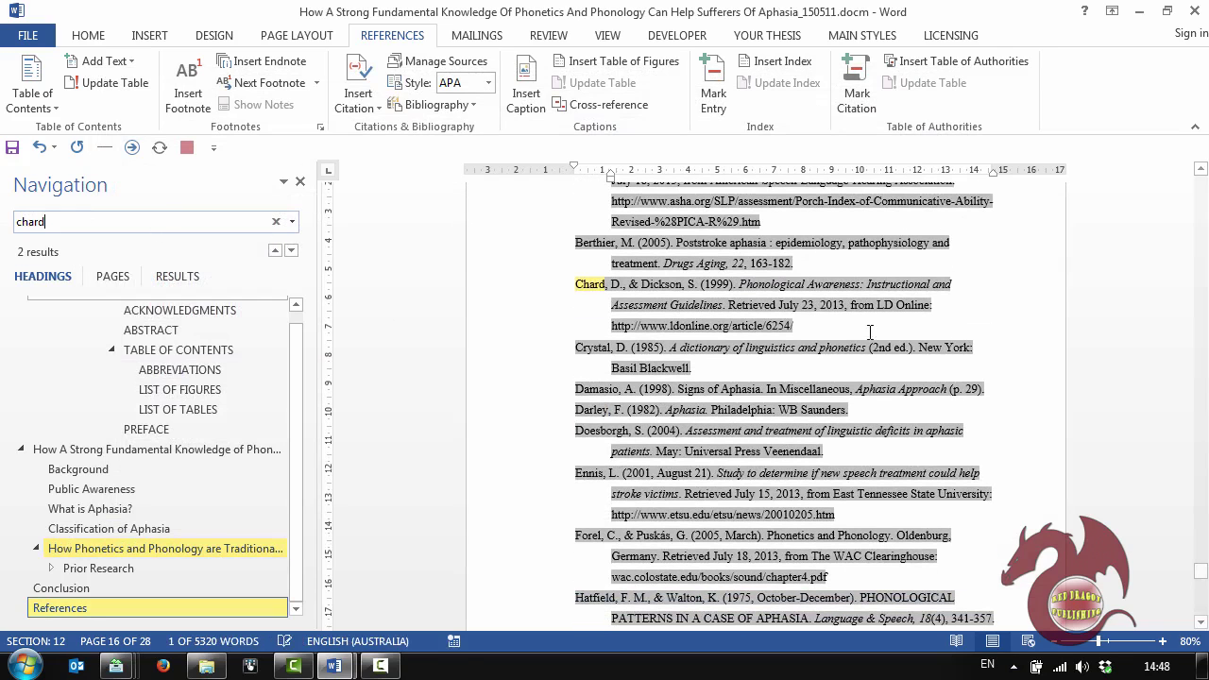
click(275, 250)
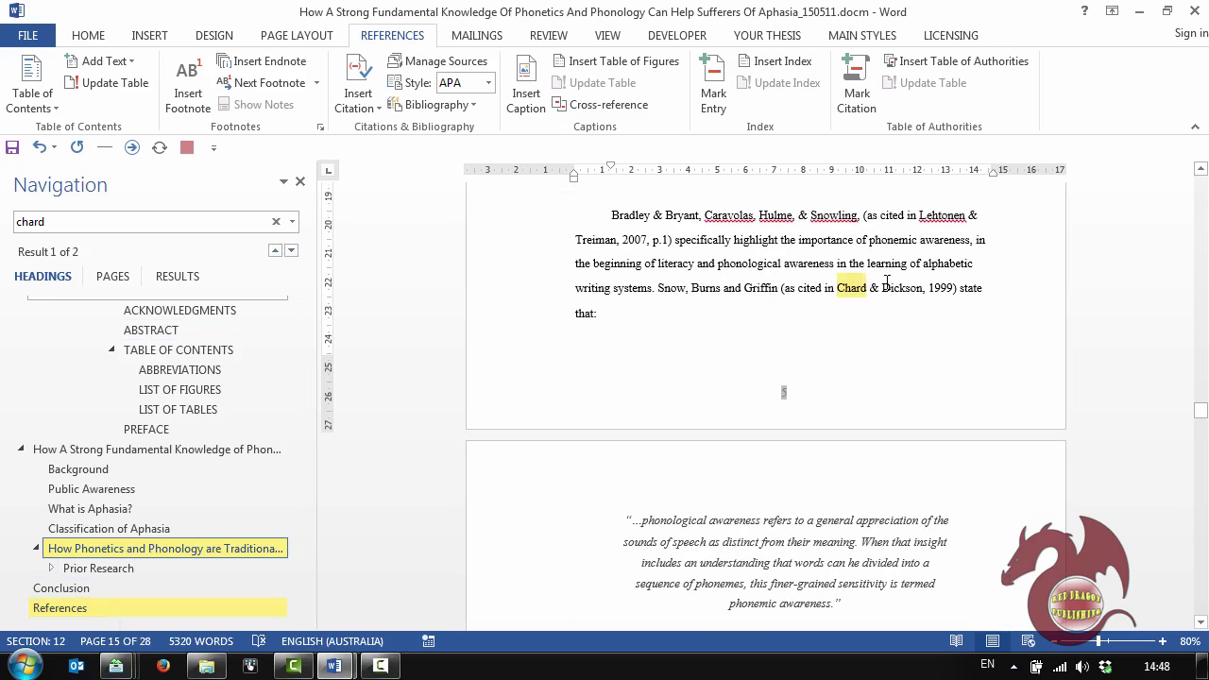
Step: Reopen the source manager and preview "The CONSORT Statement" (2012) in the current source list
click(440, 63)
click(755, 279)
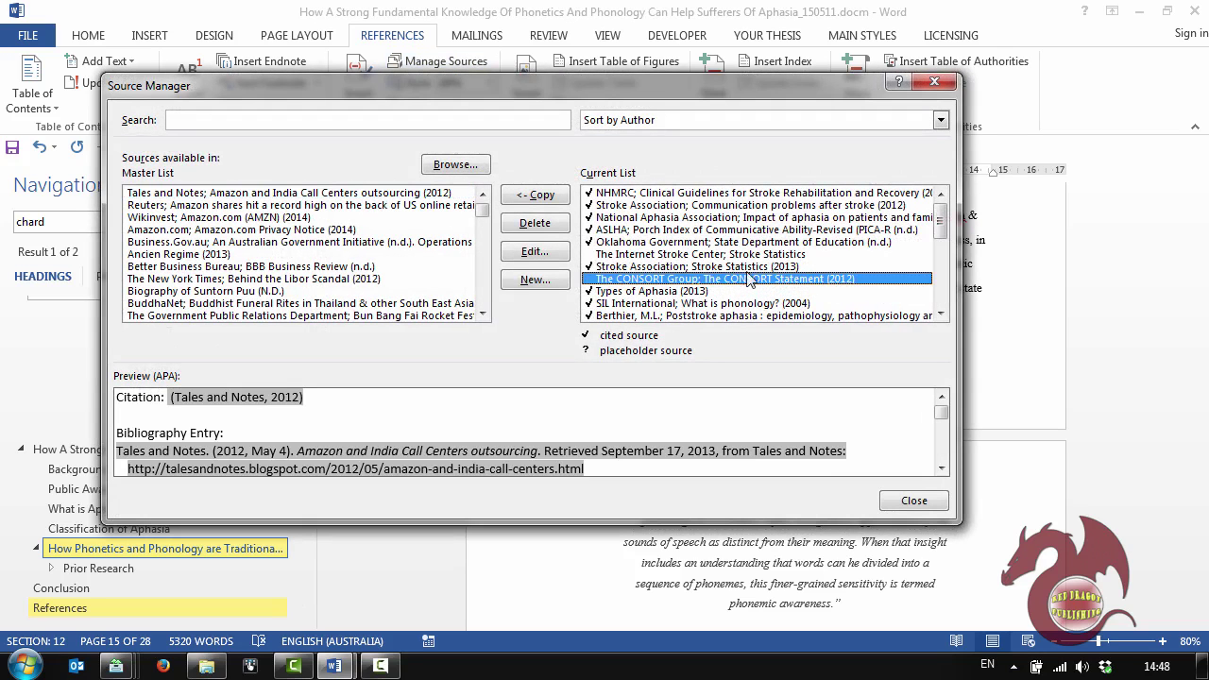
scroll(944, 232, down, 2)
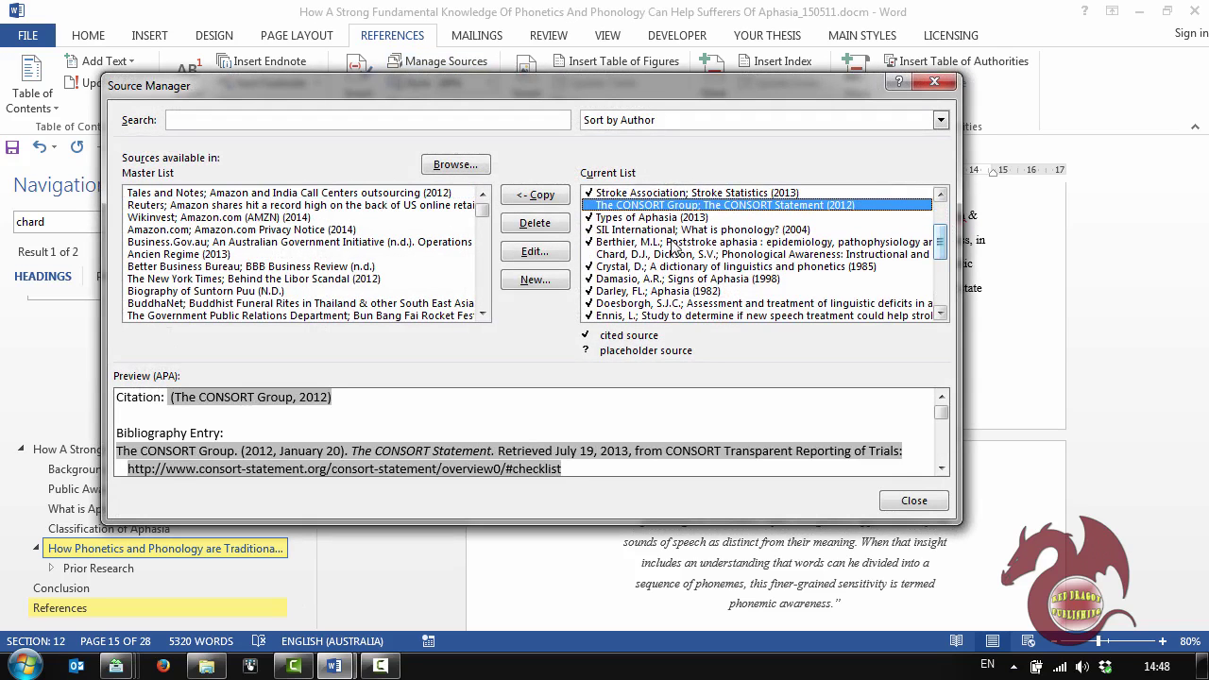
click(675, 218)
click(685, 205)
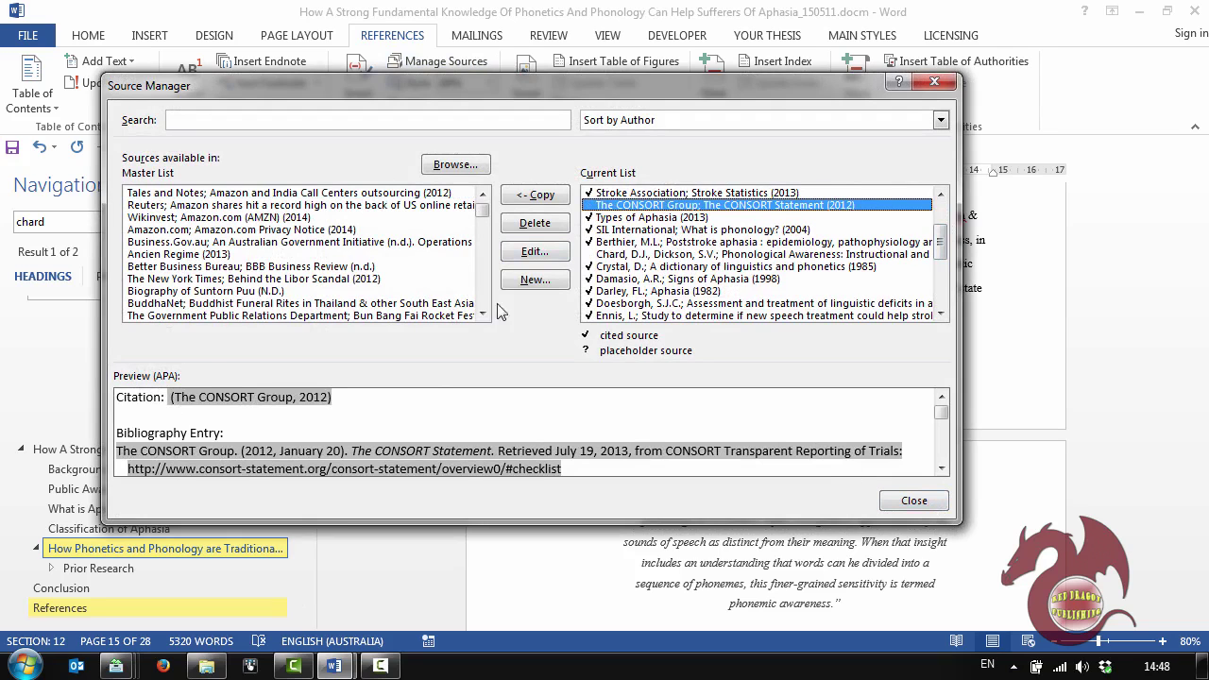
Step: Open that source's details, copy its web page name "The CONSORT Statement", and close the source manager without changing the source
click(534, 251)
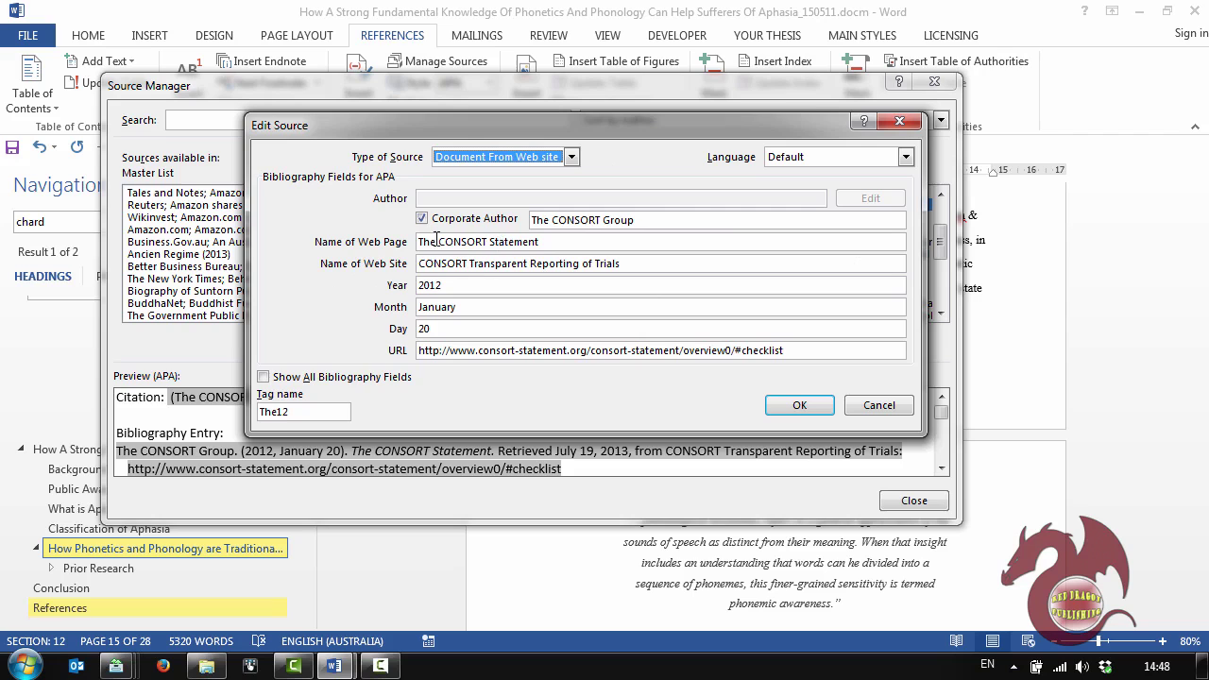
drag(550, 240, 356, 236)
key(ctrl+c)
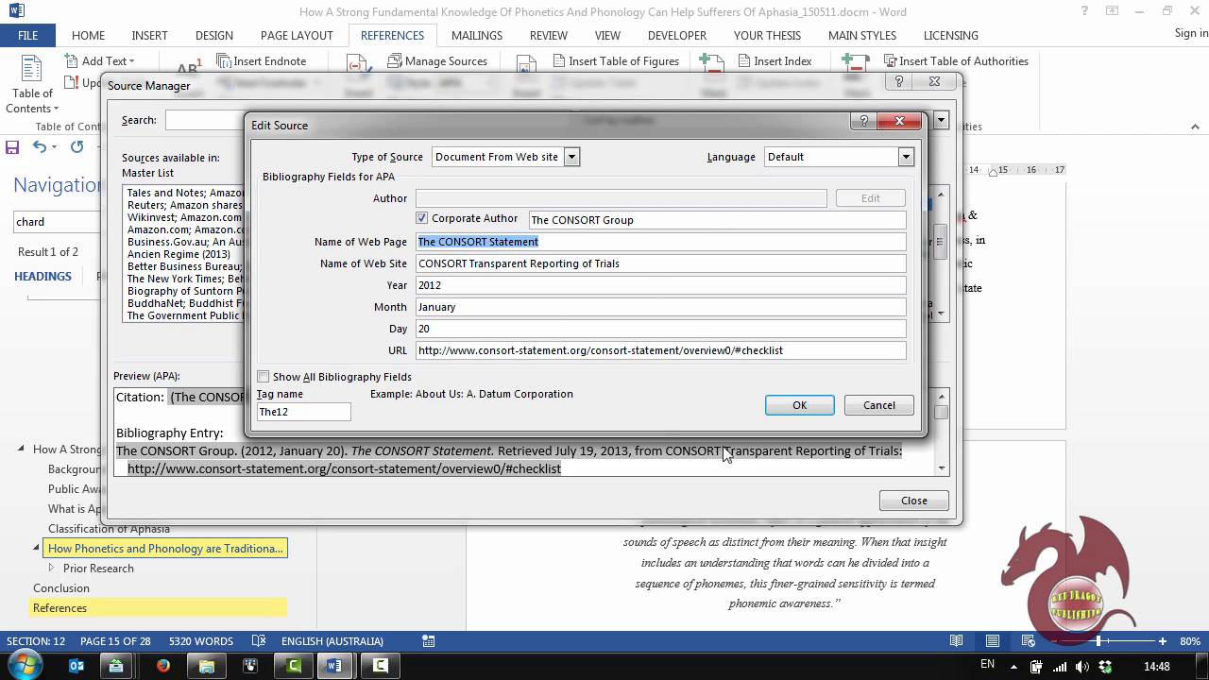
click(798, 404)
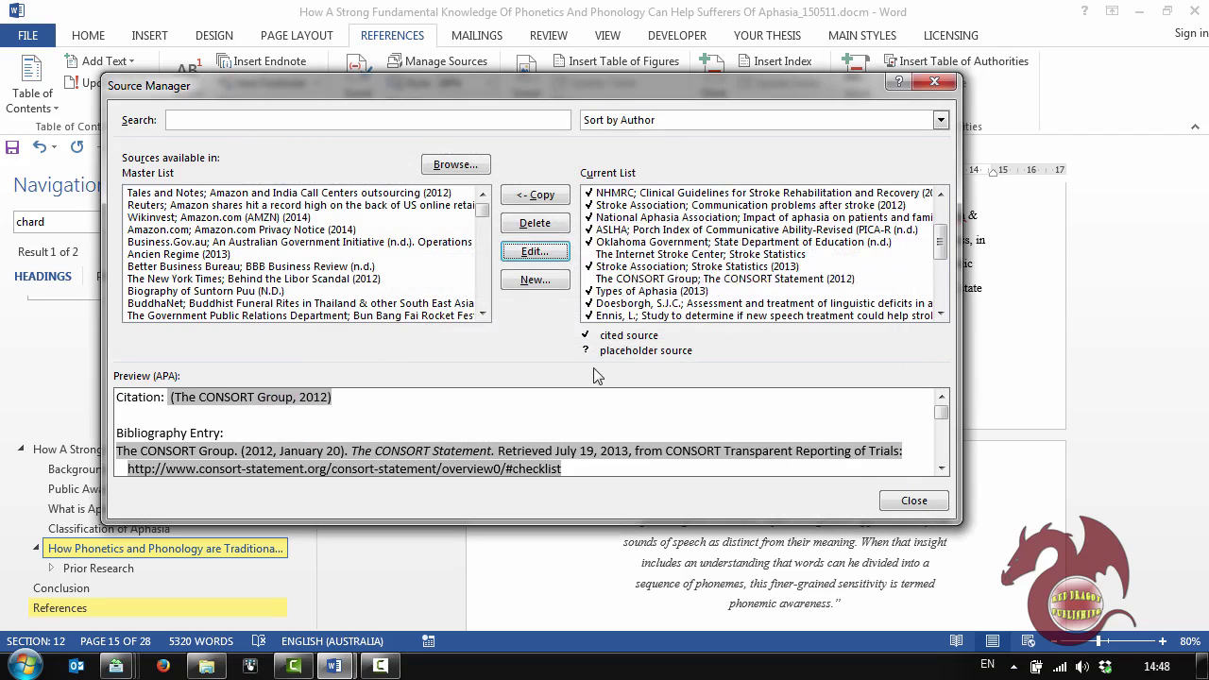
click(914, 500)
Step: Search the document for "The CONSORT Statement", shorten the search to "CONSORT", and go to the plain-text CONSORT Group citation under Prior Research
click(93, 232)
key(ctrl+v)
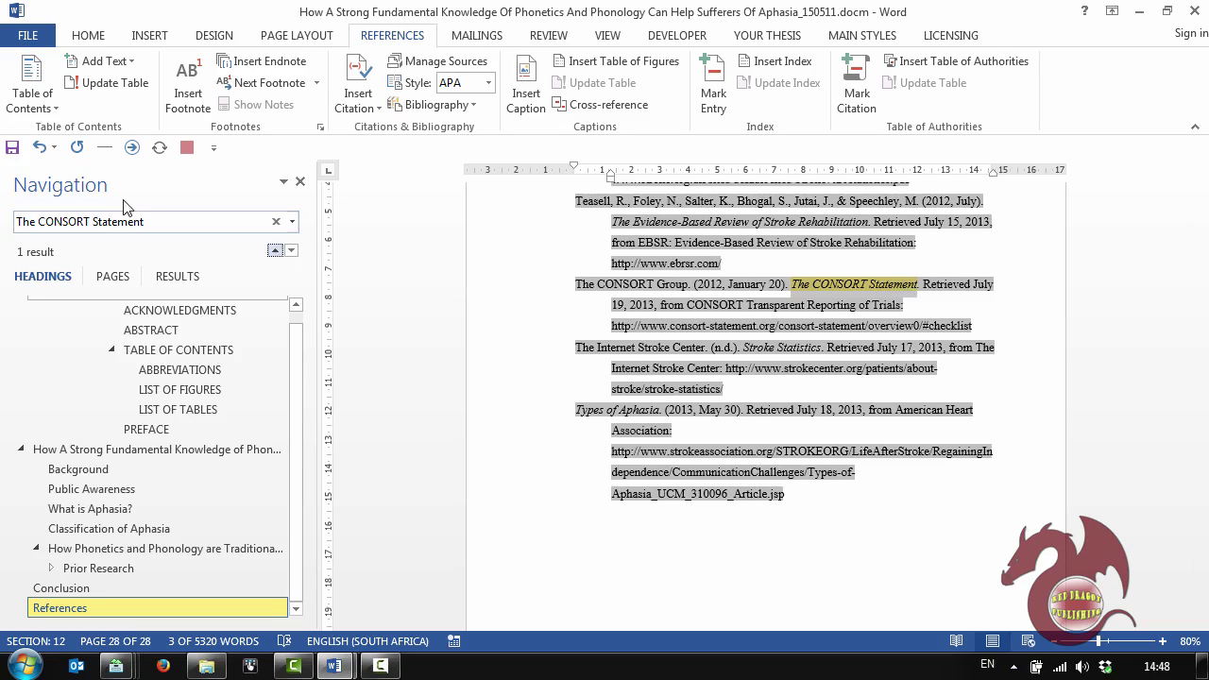
drag(15, 221, 31, 224)
key(BackSpace)
key(Delete)
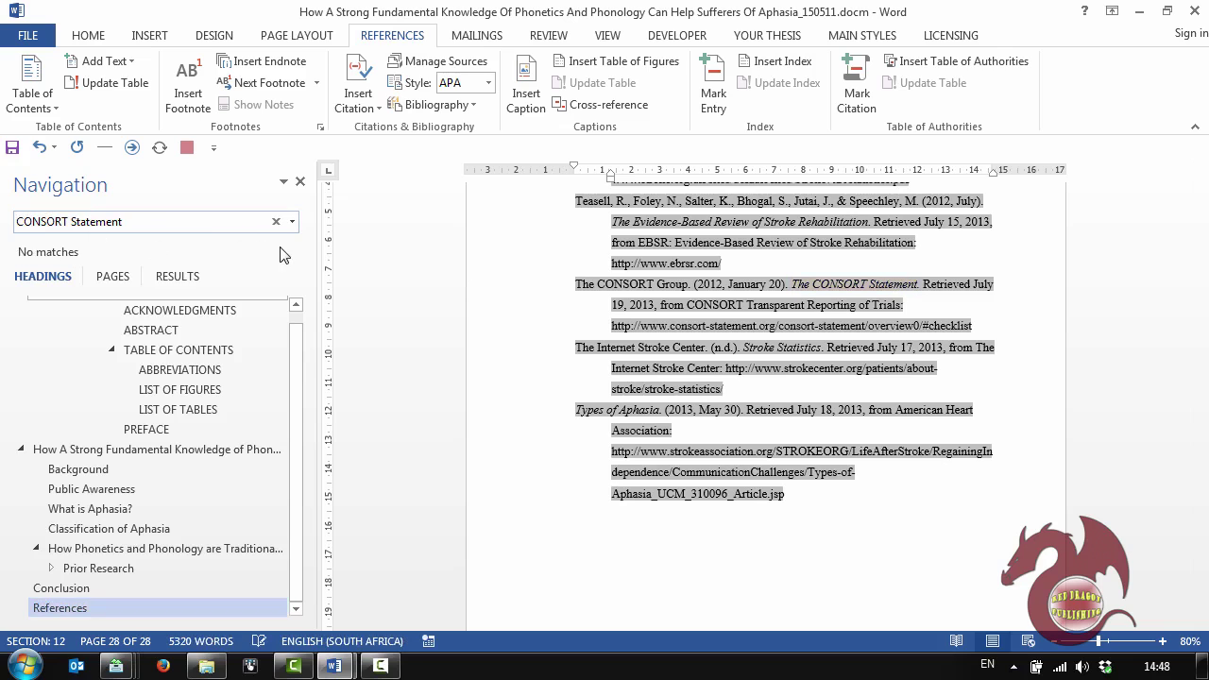
double_click(108, 225)
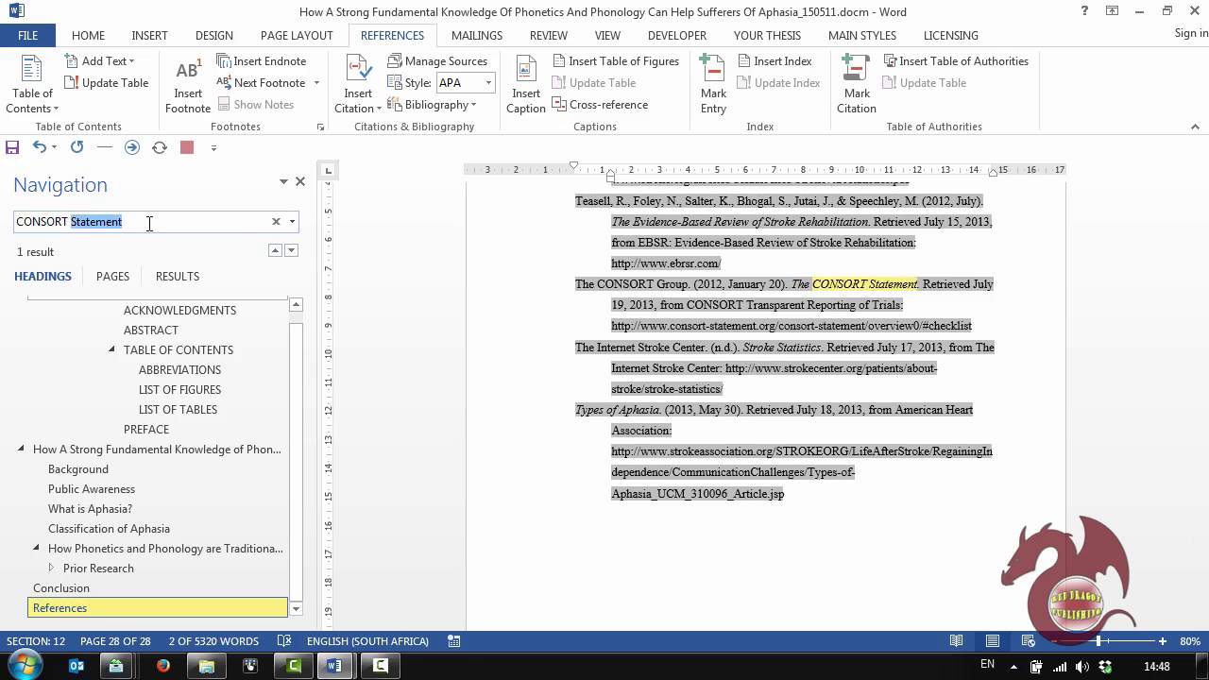
key(BackSpace)
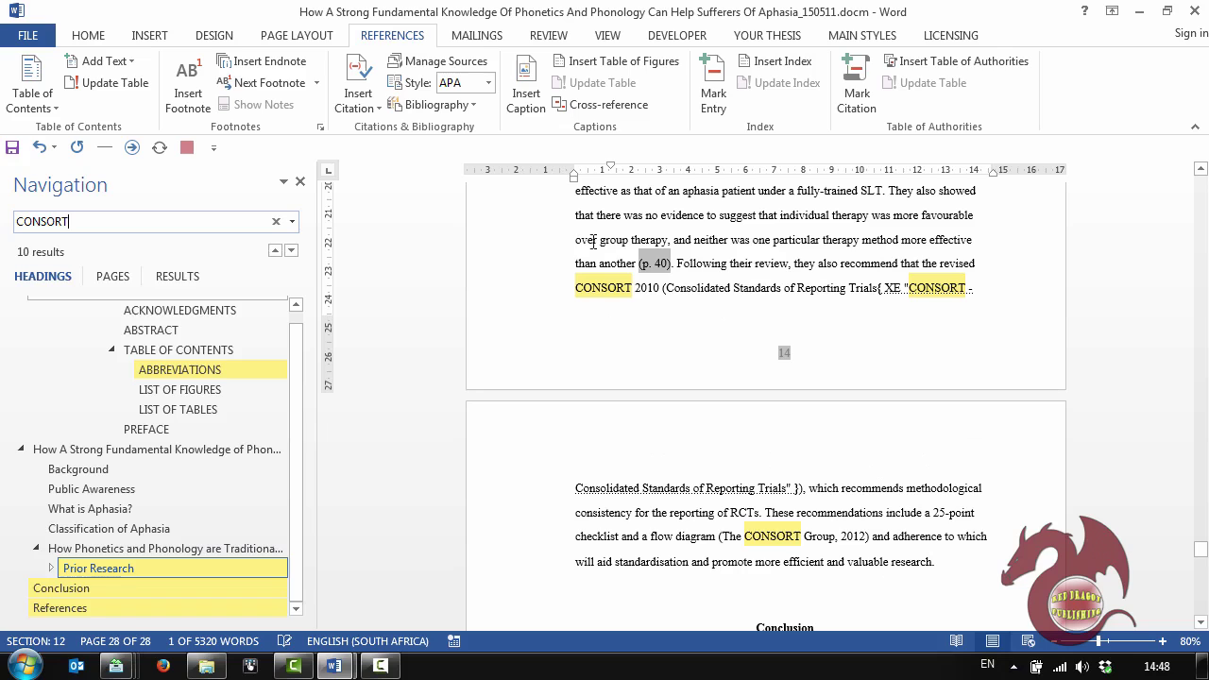
click(756, 267)
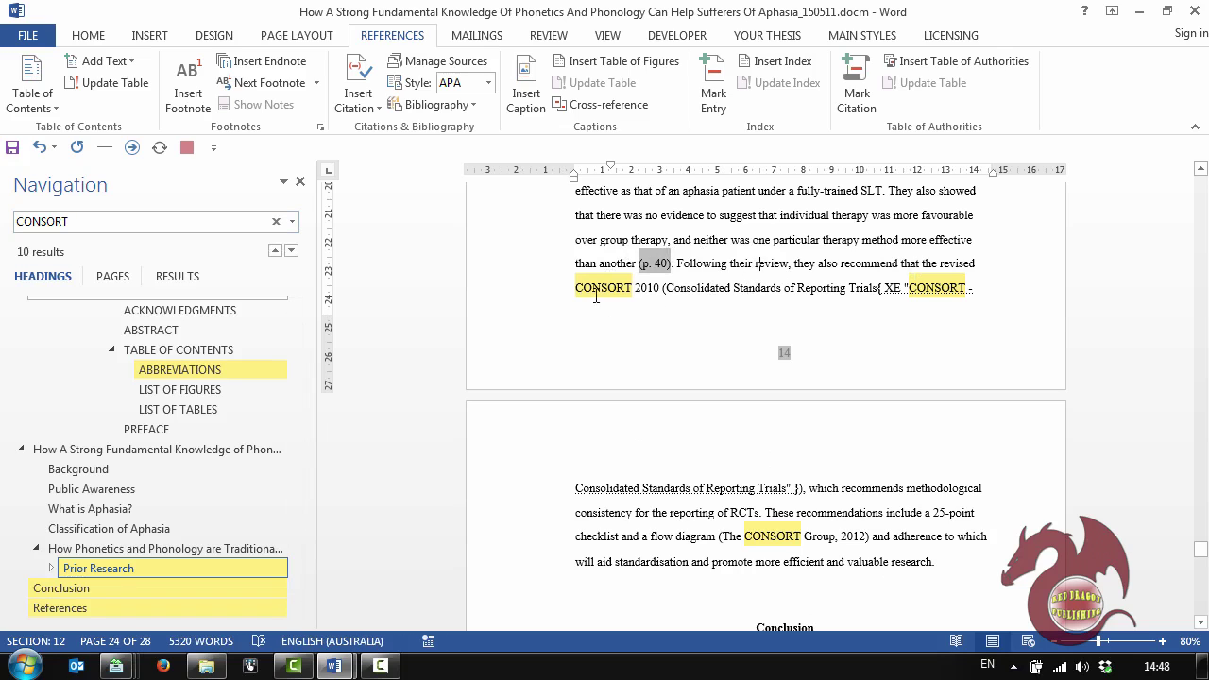
scroll(658, 300, down, 3)
click(835, 377)
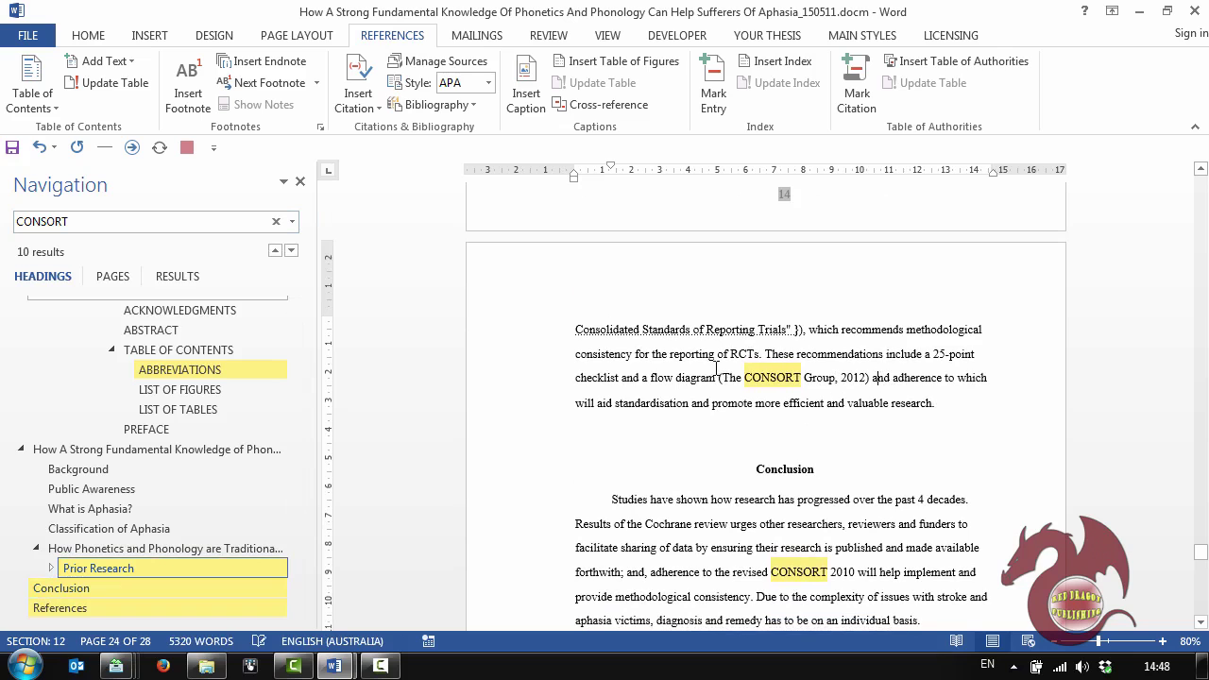
Step: Check that "The CONSORT Statement" (2012) is among the available citations, preview it in the source manager, and close the manager
click(359, 106)
scroll(482, 316, down, 5)
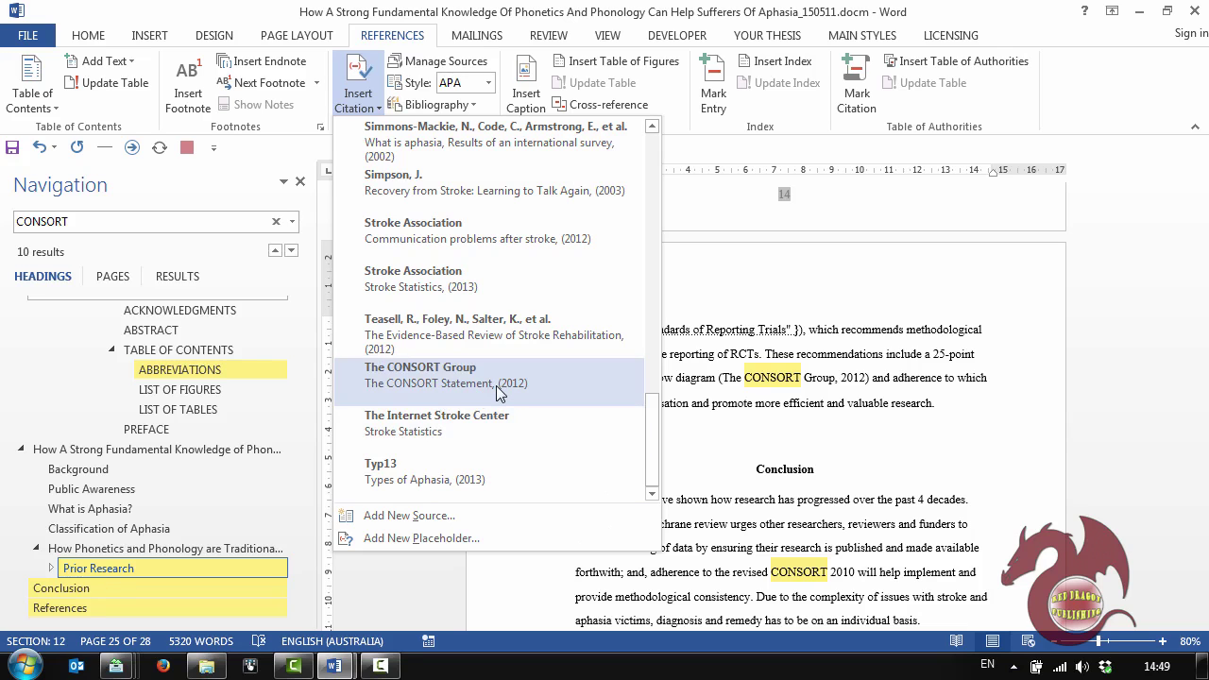
click(450, 63)
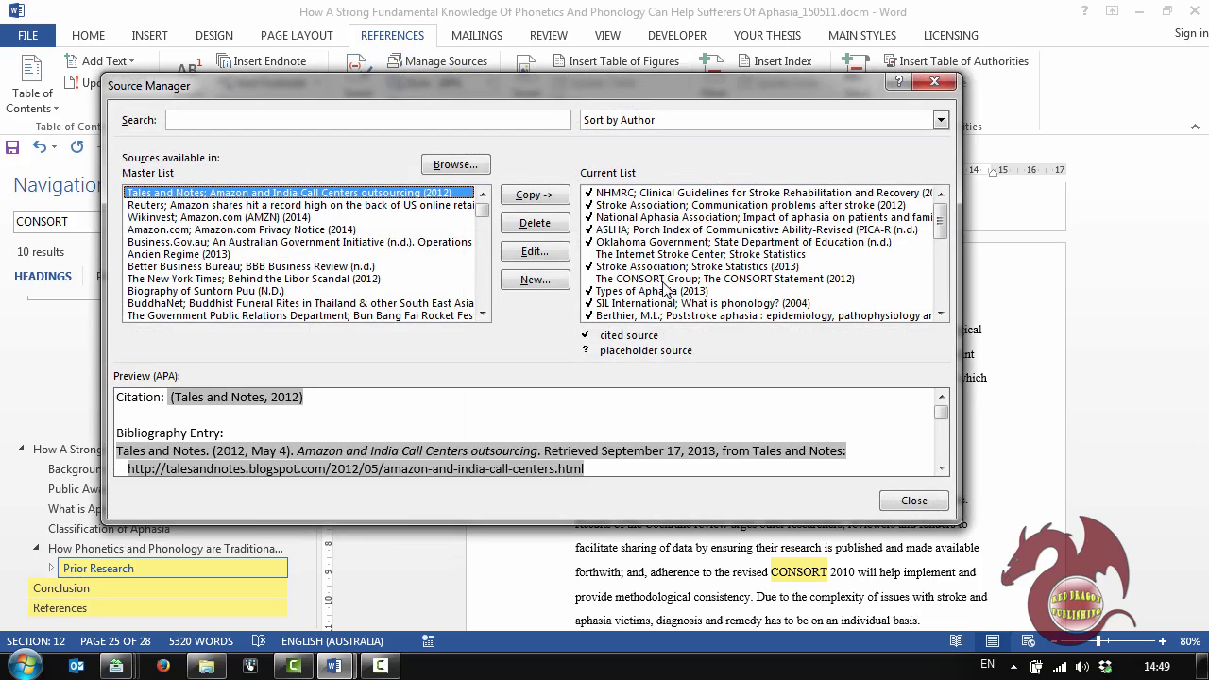
click(666, 280)
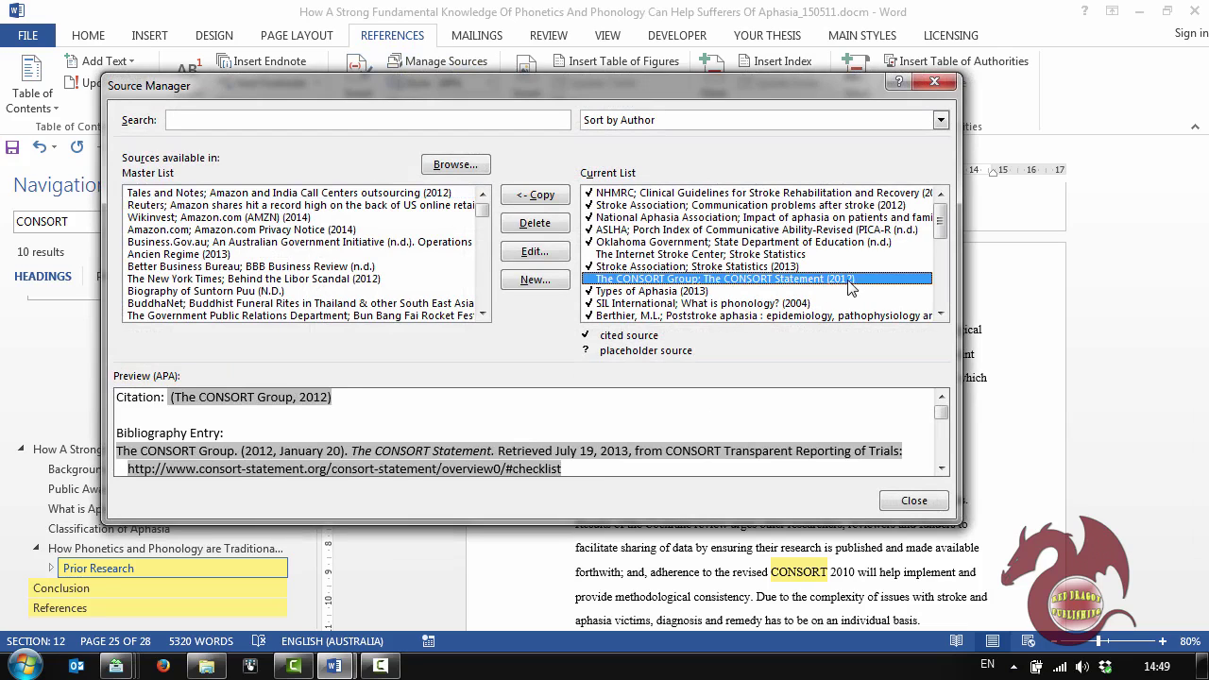
click(911, 501)
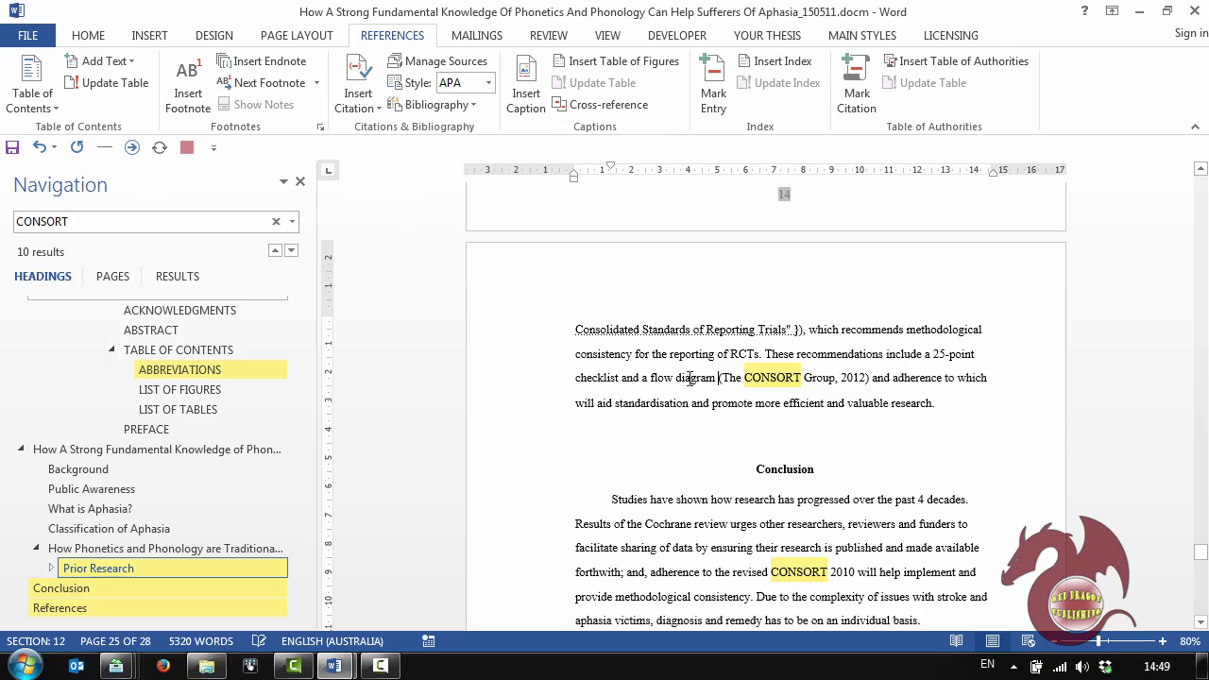
Step: Insert a live citation to The CONSORT Group's "The CONSORT Statement" (2012) directly after "flow diagram"
click(357, 100)
scroll(425, 329, down, 5)
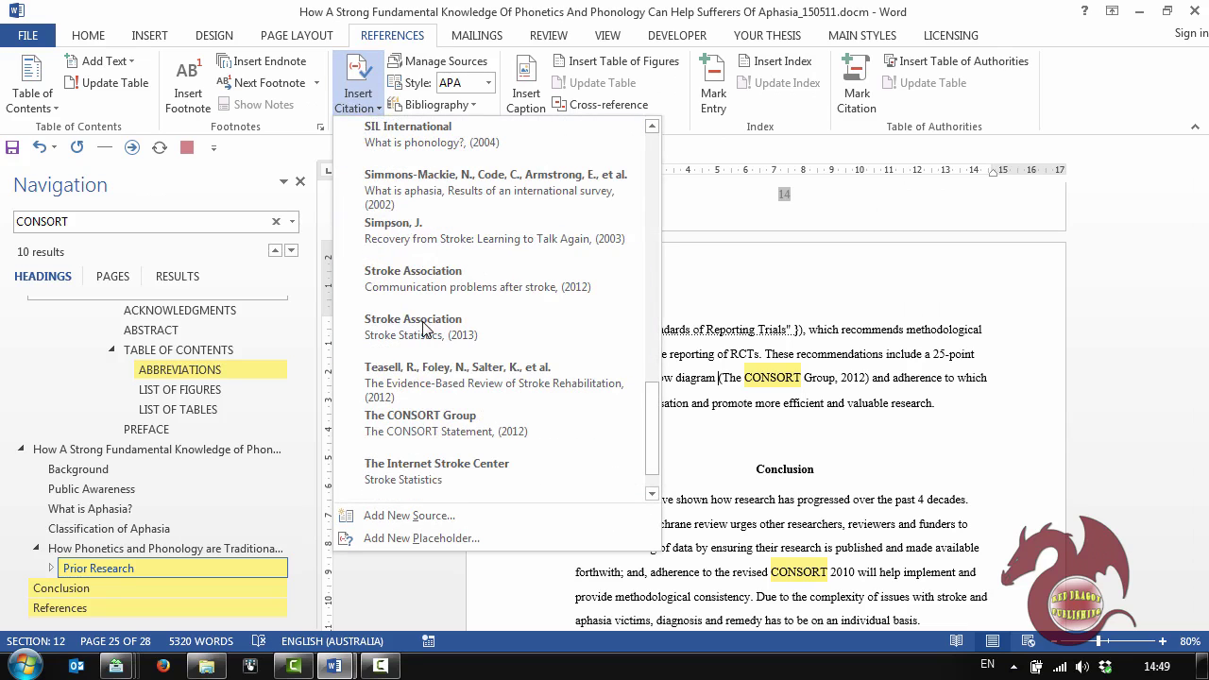
click(502, 424)
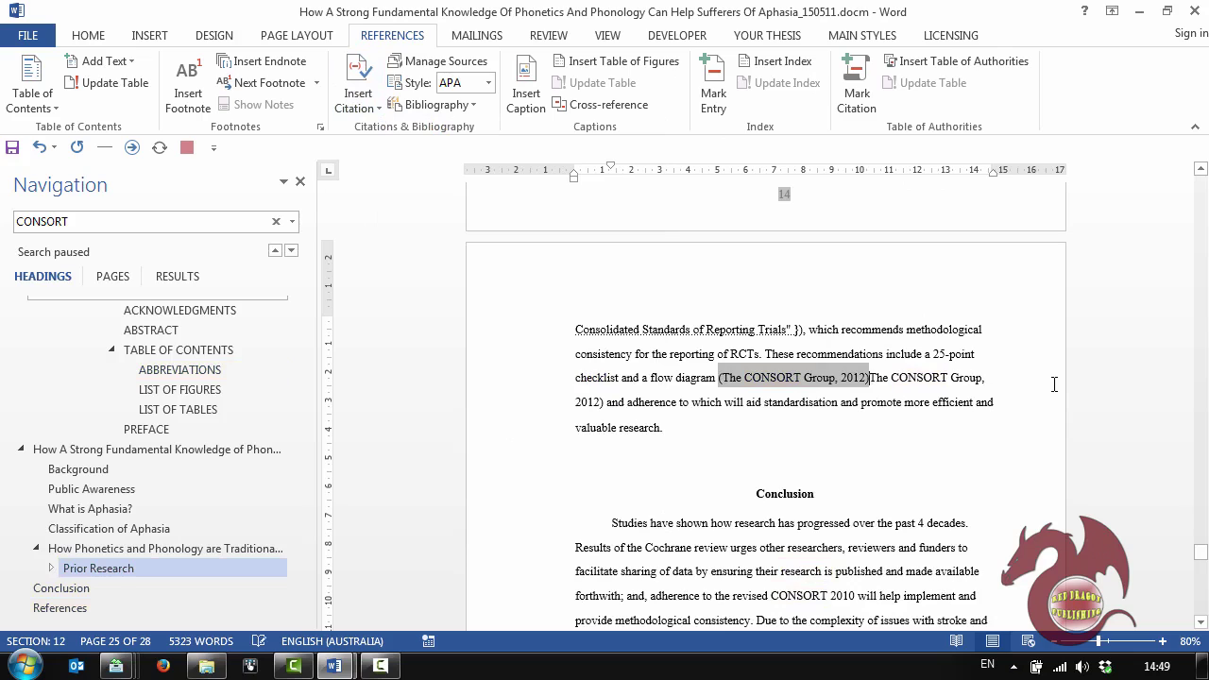
Step: Delete the old plain-text "(The CONSORT Group, 2012)" that follows the new citation field
key(Delete)
key(Delete)
key(Delete)
key(Delete)
key(Delete)
key(Delete)
key(Delete)
key(Delete)
key(Delete)
key(Delete)
key(Delete)
key(Delete)
key(Delete)
key(Delete)
key(Delete)
key(Delete)
key(Delete)
key(Delete)
key(Delete)
key(Delete)
key(Delete)
key(Delete)
key(Delete)
key(Delete)
key(Delete)
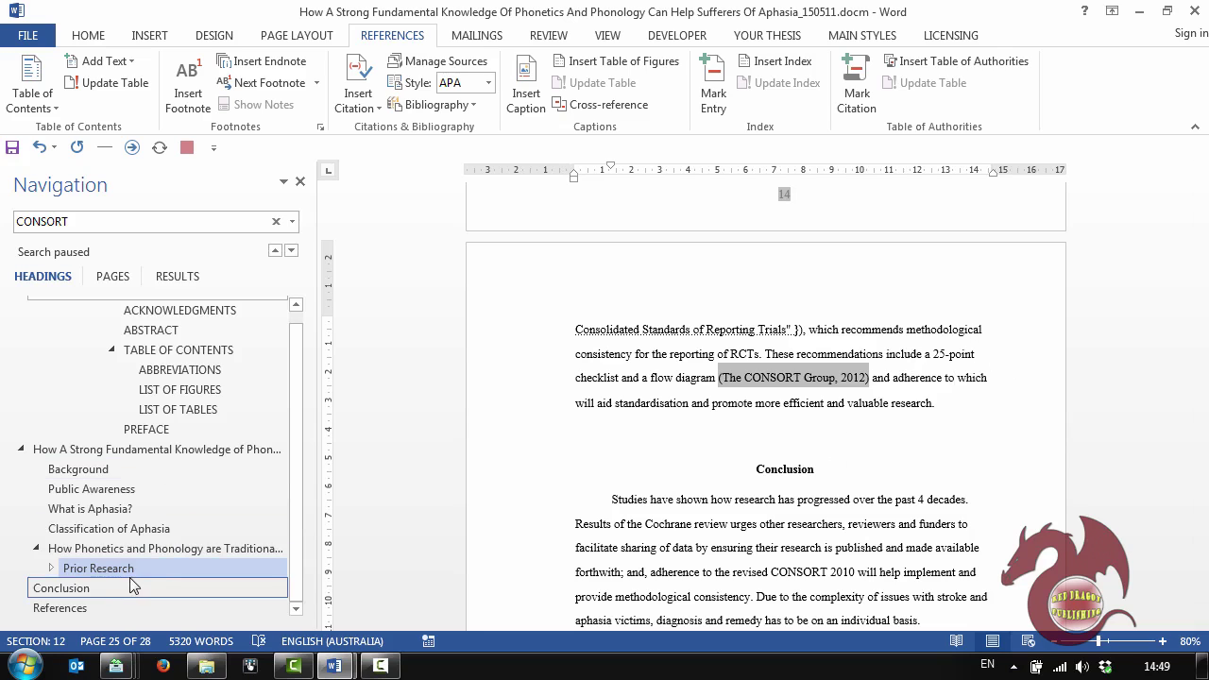
Step: Check the CONSORT source's cited status in the source manager, preview The Internet Stroke Center's "Stroke Statistics", and close the manager
click(434, 62)
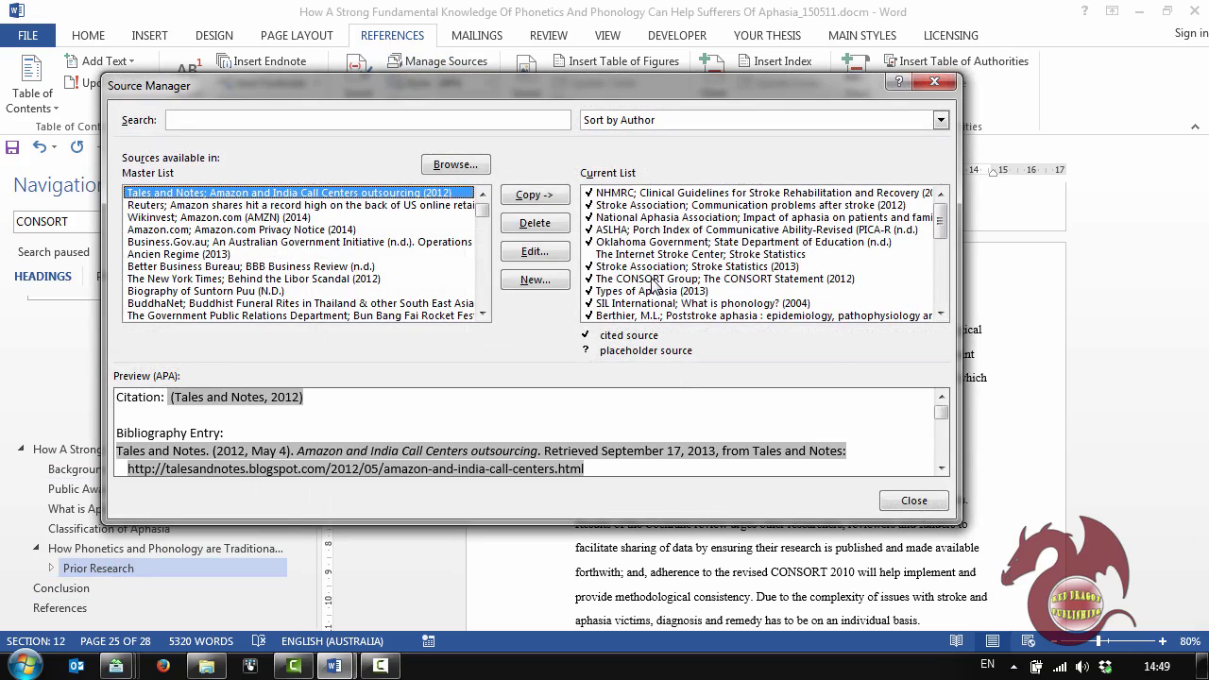
click(605, 280)
click(618, 255)
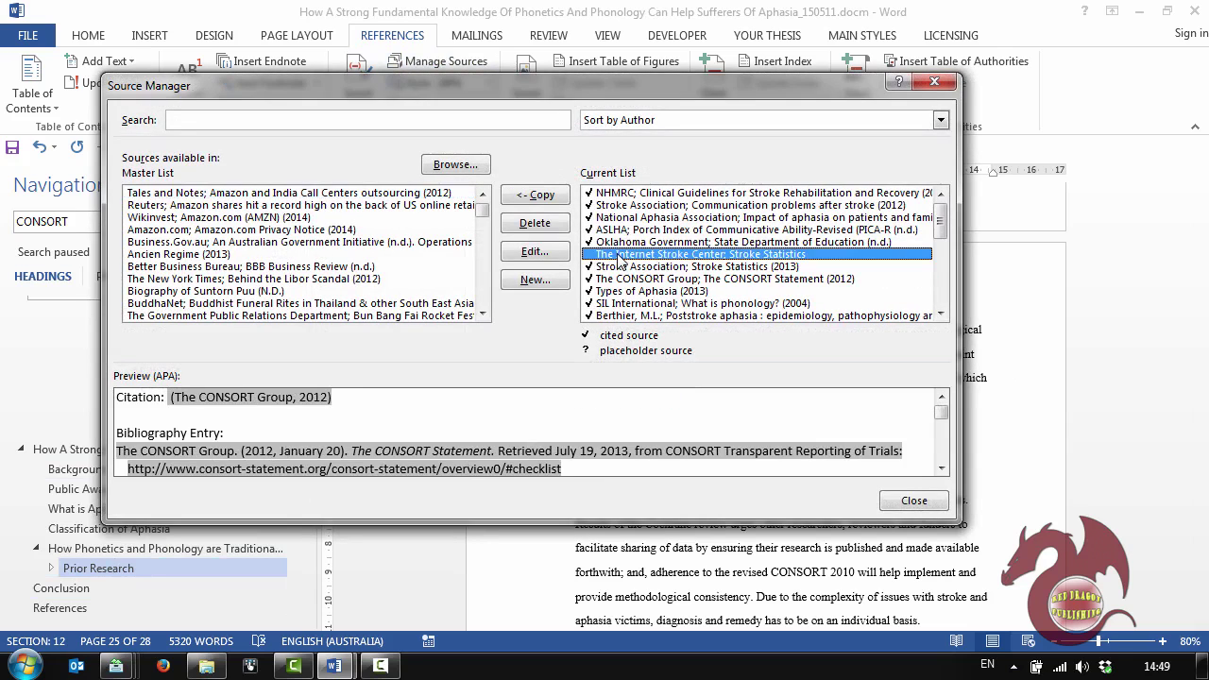
mouse_move(944, 220)
mouse_down()
mouse_move(967, 296)
mouse_move(957, 194)
mouse_up()
click(773, 266)
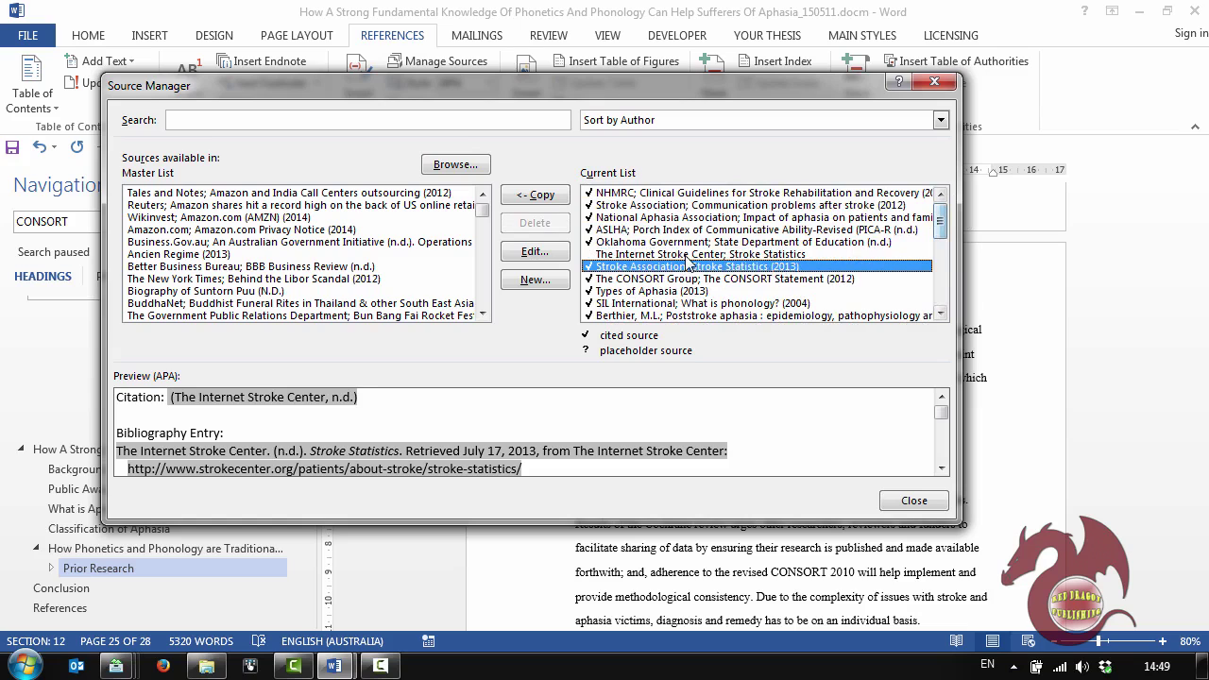
click(908, 500)
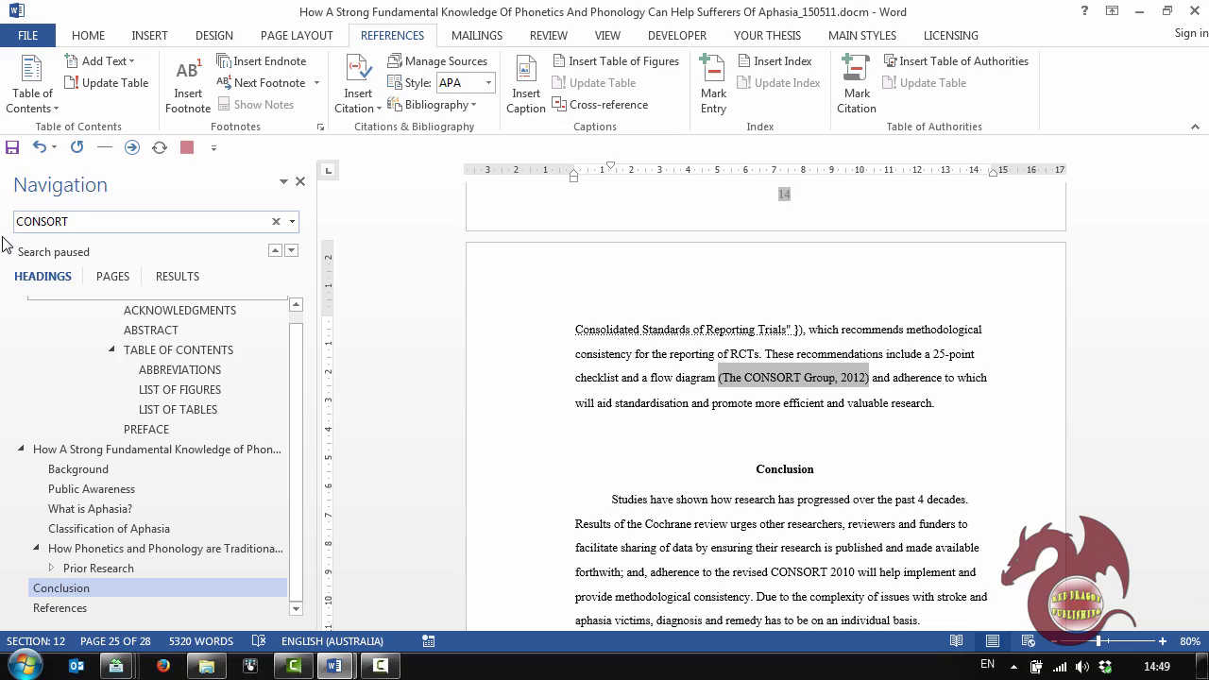
Step: Search the document for "internet stroke cent" and go to its in-text citation in the Background section
key(ctrl+f)
text(internet stroke cent)
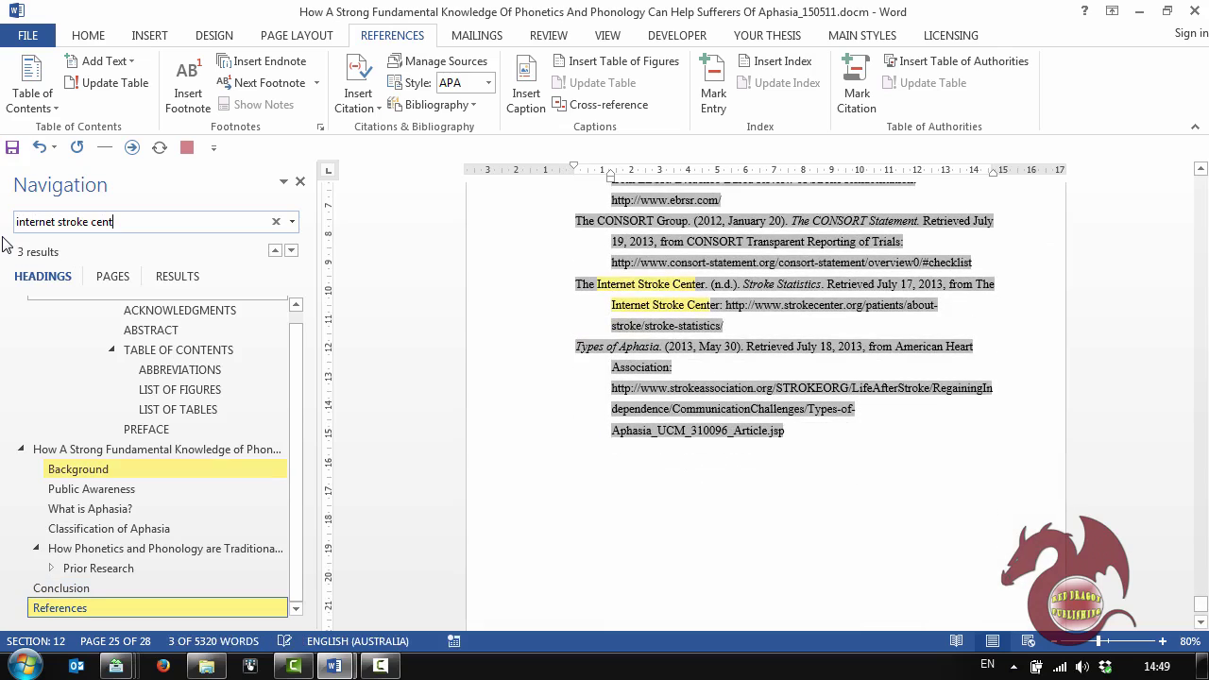
click(642, 290)
click(275, 252)
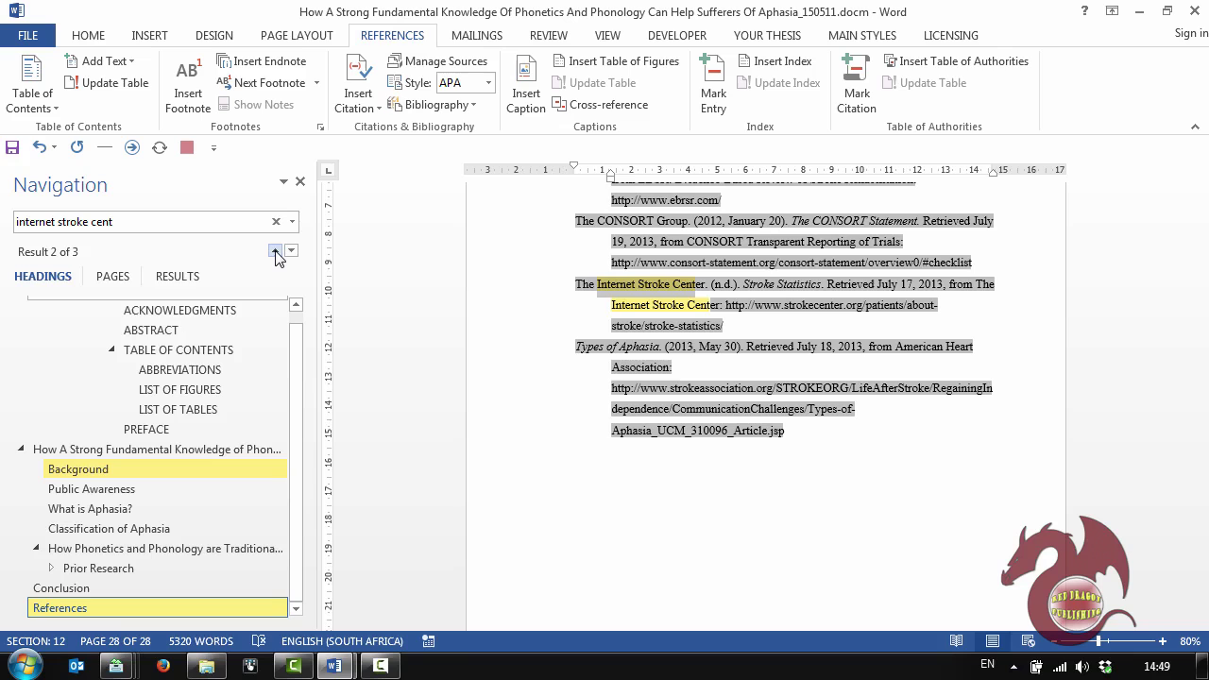
click(274, 251)
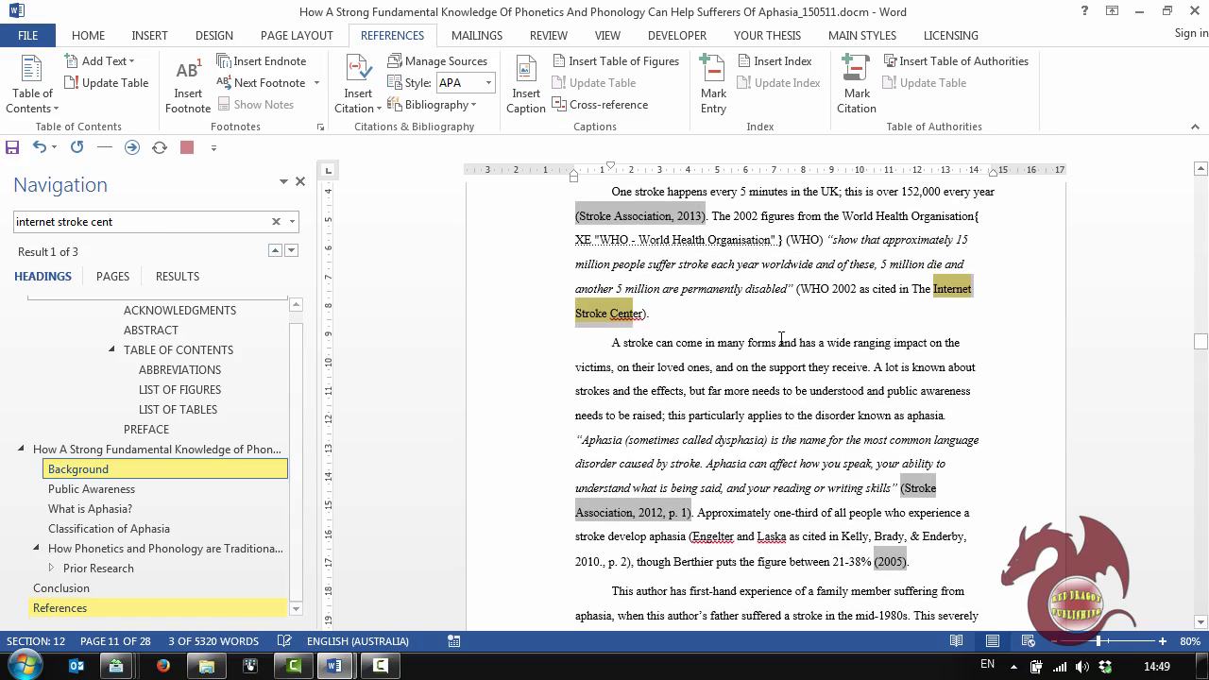
click(808, 299)
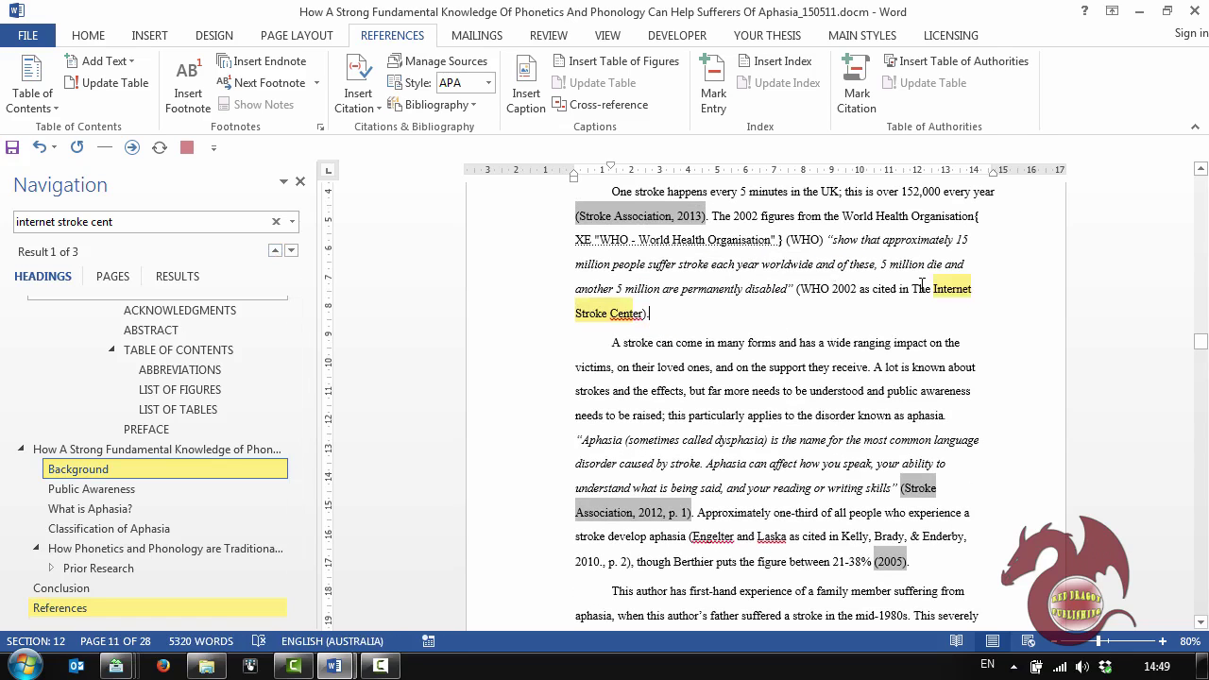
Step: Reopen the source manager and look through the current list for uncited entries, selecting "Stroke Statistics" and the 1999 phonological awareness source
click(449, 63)
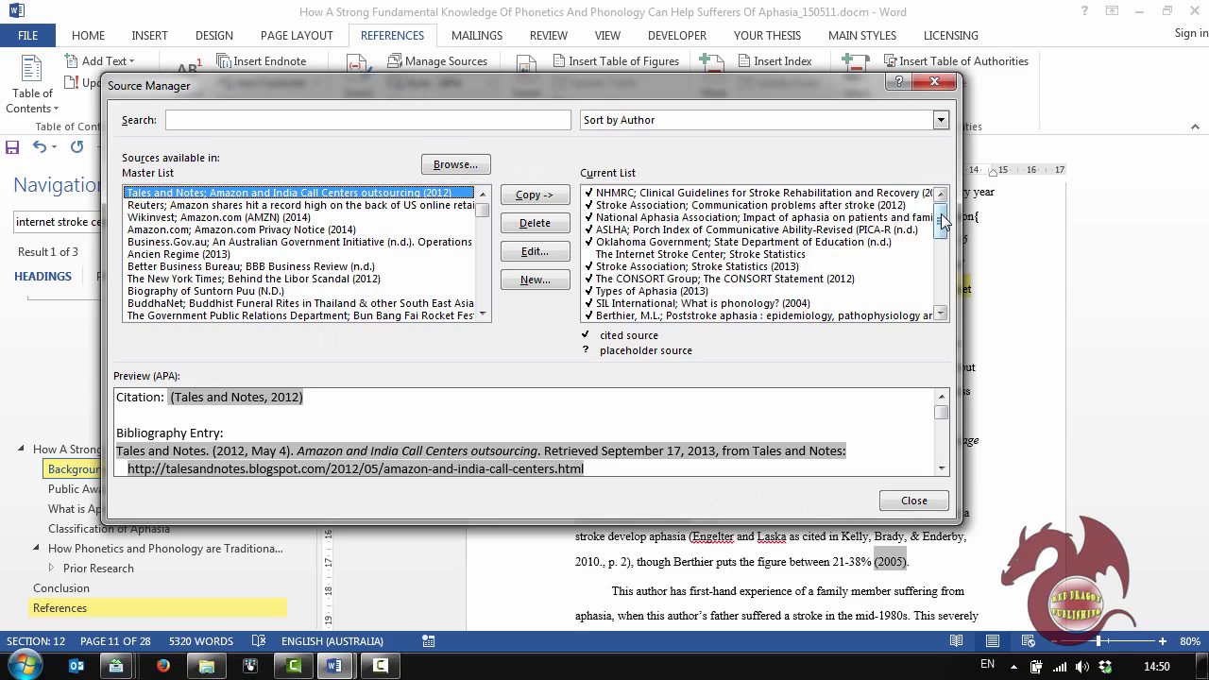
drag(942, 227, 949, 313)
scroll(661, 255, up, 10)
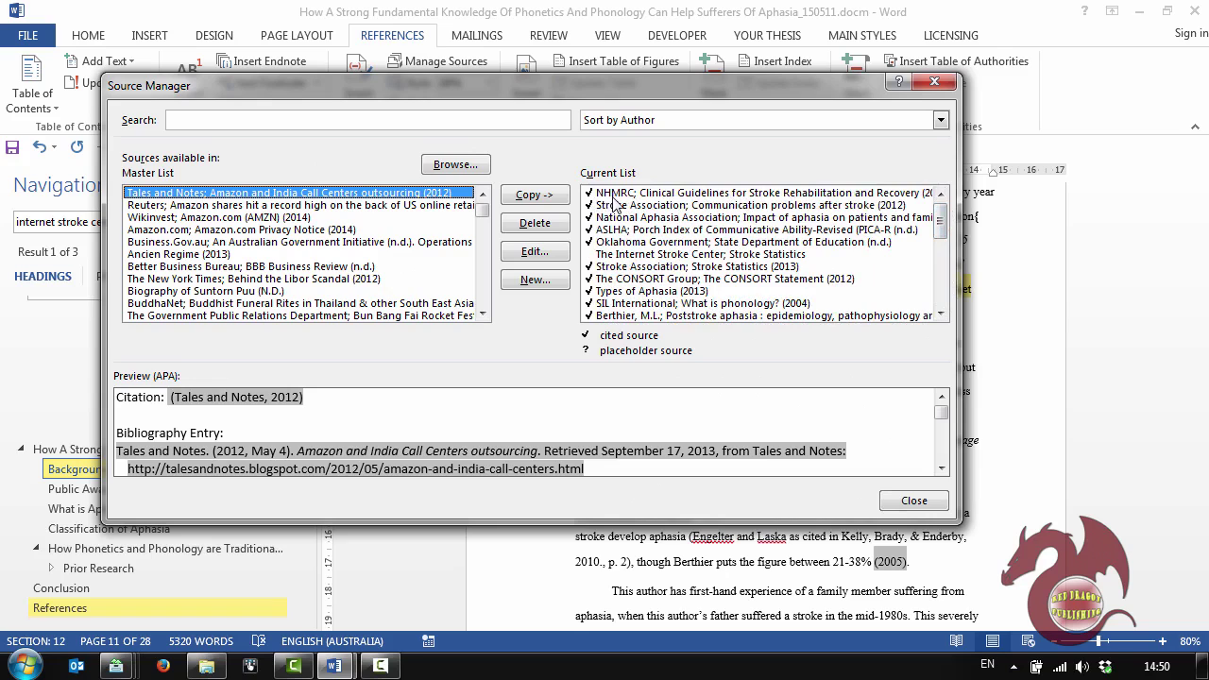
mouse_move(940, 219)
mouse_down()
mouse_move(940, 283)
mouse_move(947, 216)
mouse_up()
click(667, 254)
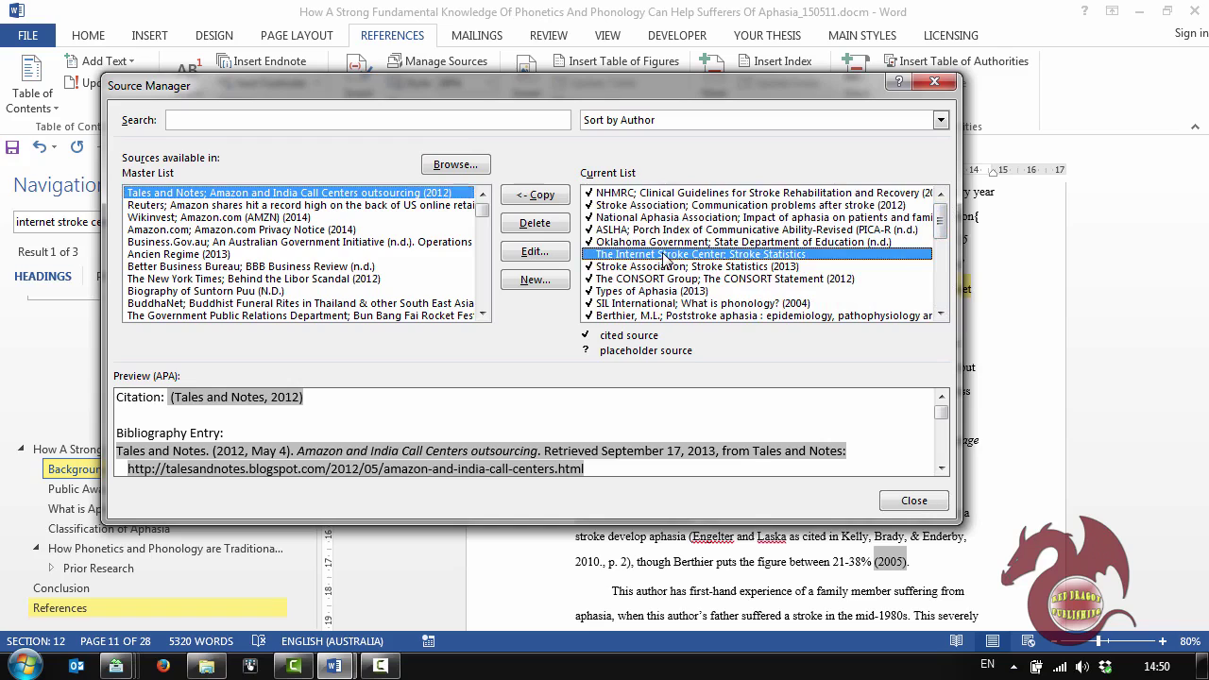
drag(941, 222, 942, 284)
click(765, 217)
click(756, 304)
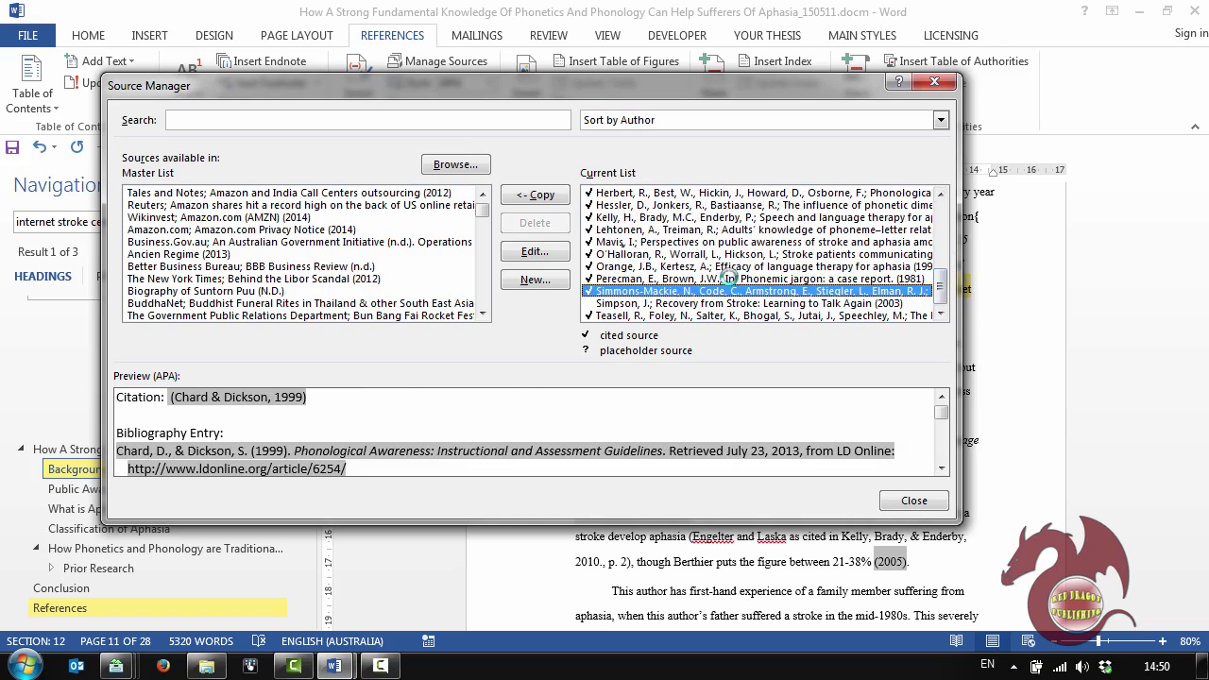